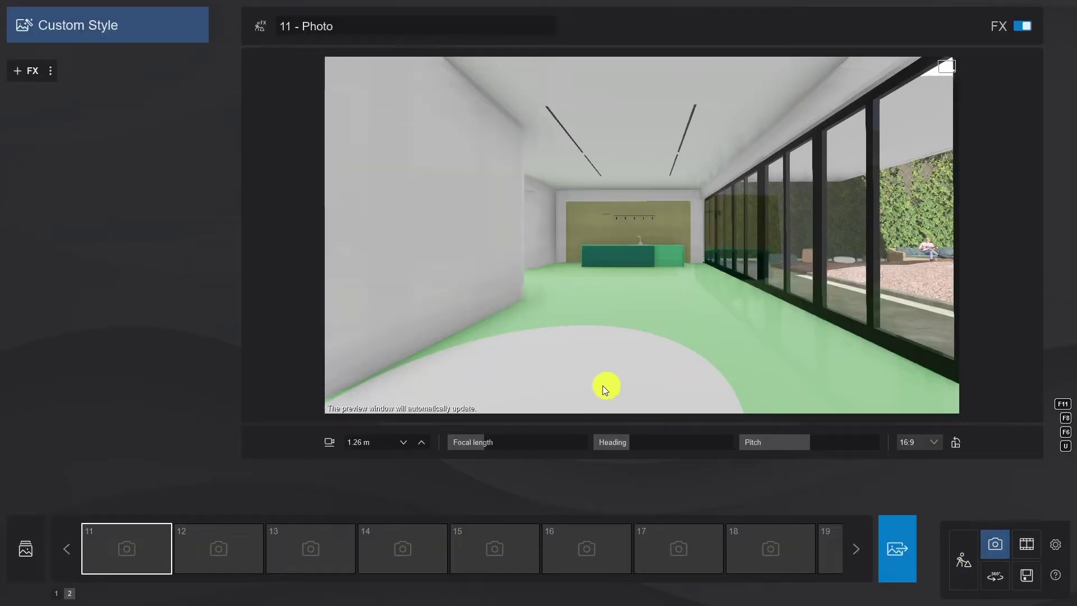
Increase the focal length of photo 11 slightly and lower the camera height to 1.14 m
{"action": "left_click_drag", "start_coordinate": [480, 443], "coordinate": [498, 442]}
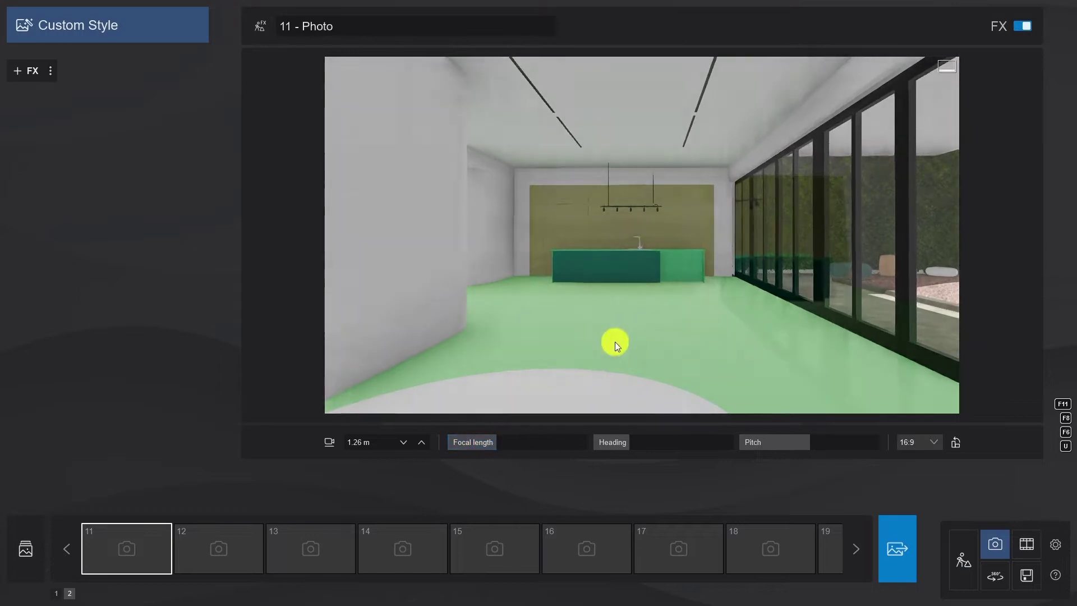
{"action": "right_click_drag", "start_coordinate": [615, 342], "coordinate": [616, 341]}
{"action": "key", "text": "e"}
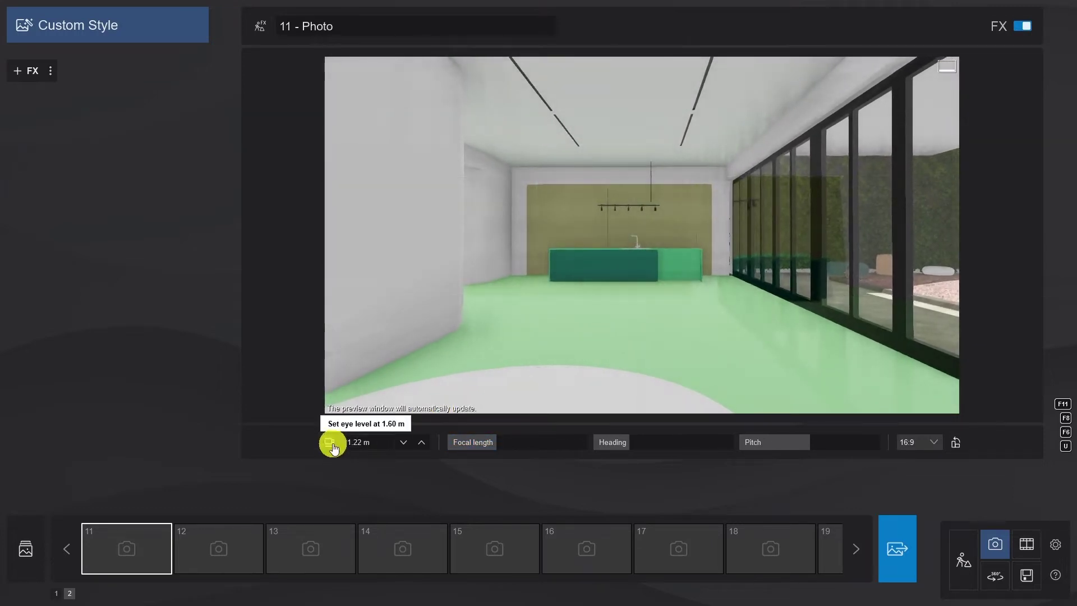
{"action": "key", "text": "e"}
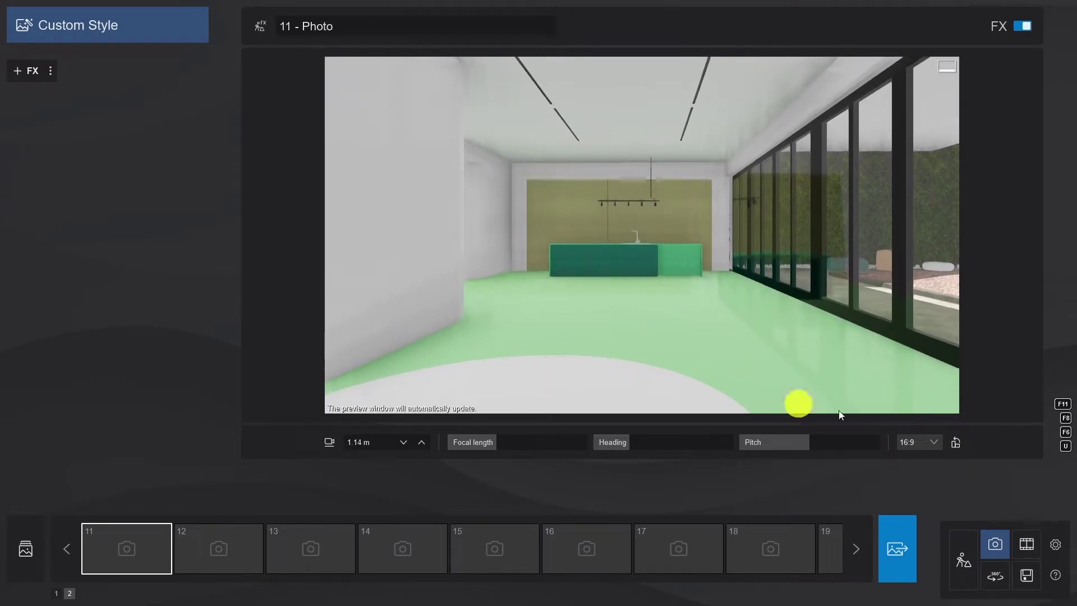
Set the photo aspect ratio to 1.91:1 and store the camera view in photo slot 11
{"action": "left_click", "coordinate": [920, 442]}
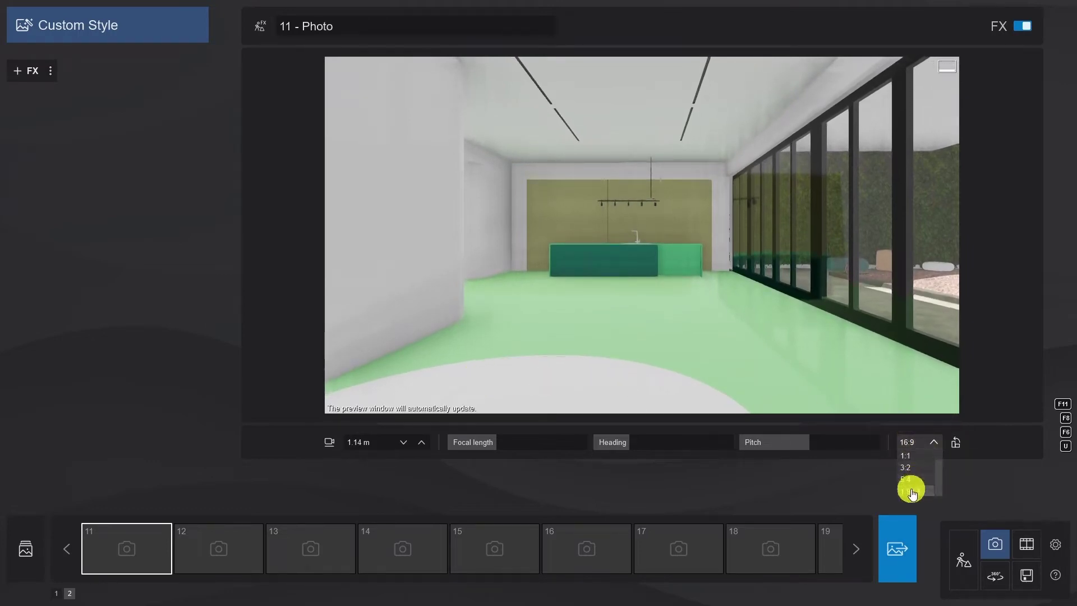
{"action": "left_click", "coordinate": [911, 491]}
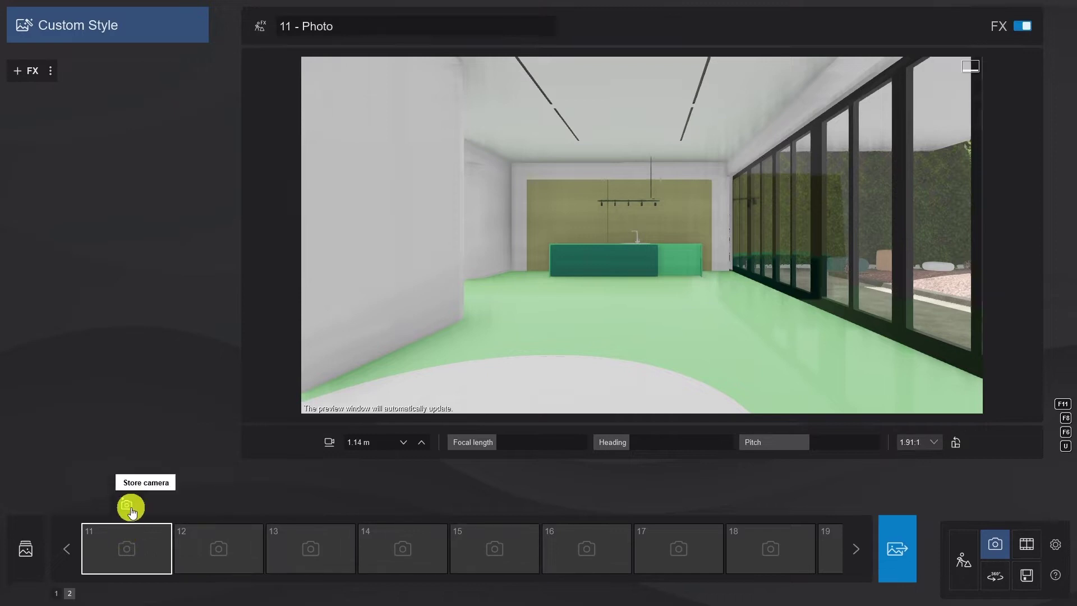
{"action": "left_click", "coordinate": [112, 504]}
Switch to Build mode and place Sofa 087 in the middle of the room, facing the camera
{"action": "left_click", "coordinate": [962, 560]}
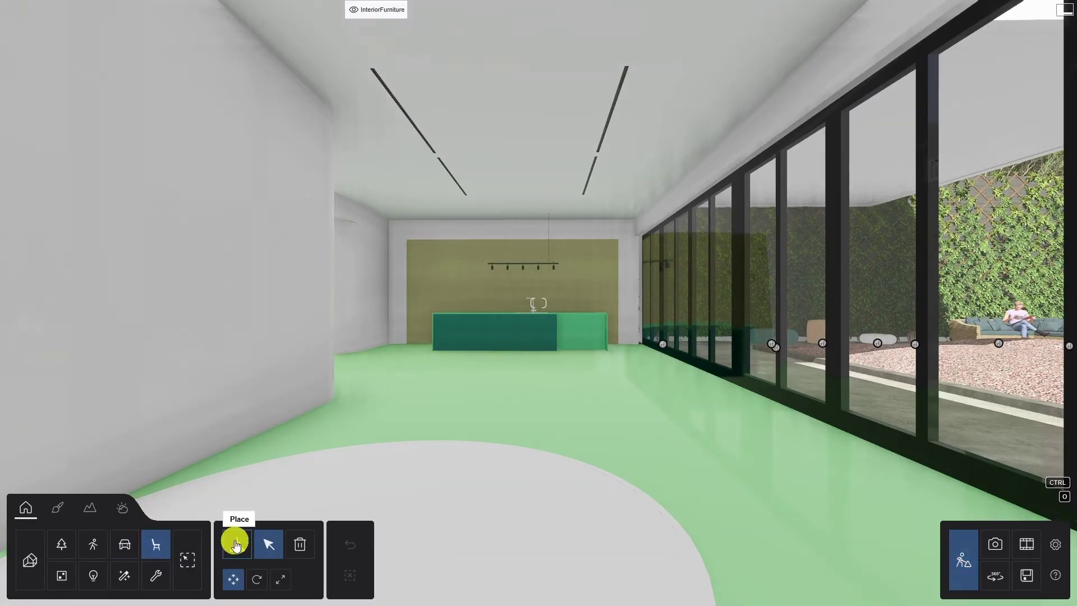
{"action": "left_click", "coordinate": [236, 544]}
{"action": "left_click", "coordinate": [27, 89]}
{"action": "left_click", "coordinate": [73, 178]}
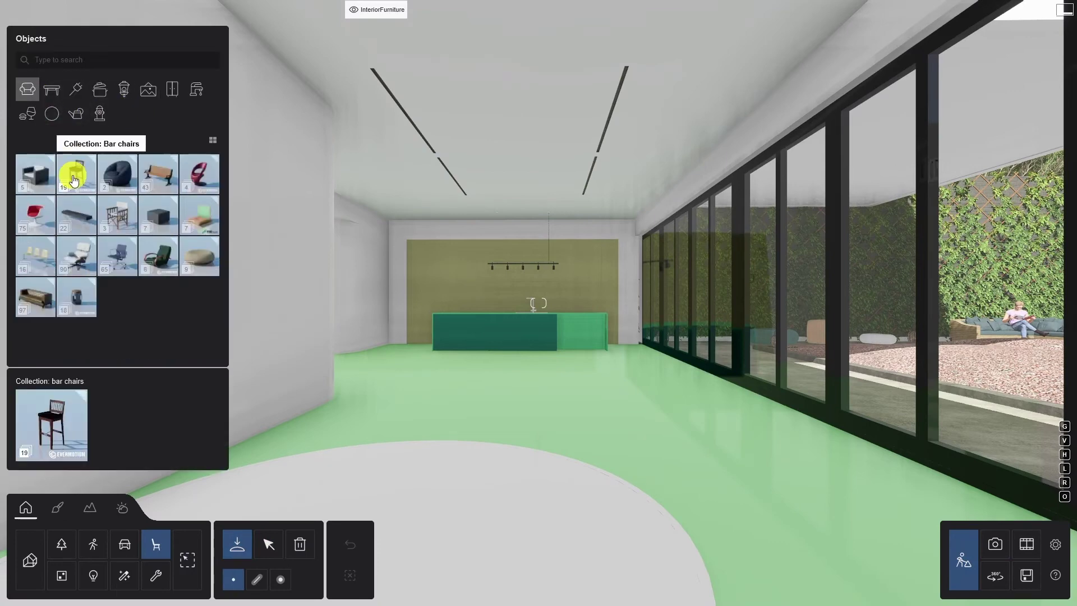
{"action": "double_click", "coordinate": [39, 296]}
{"action": "left_click", "coordinate": [112, 343]}
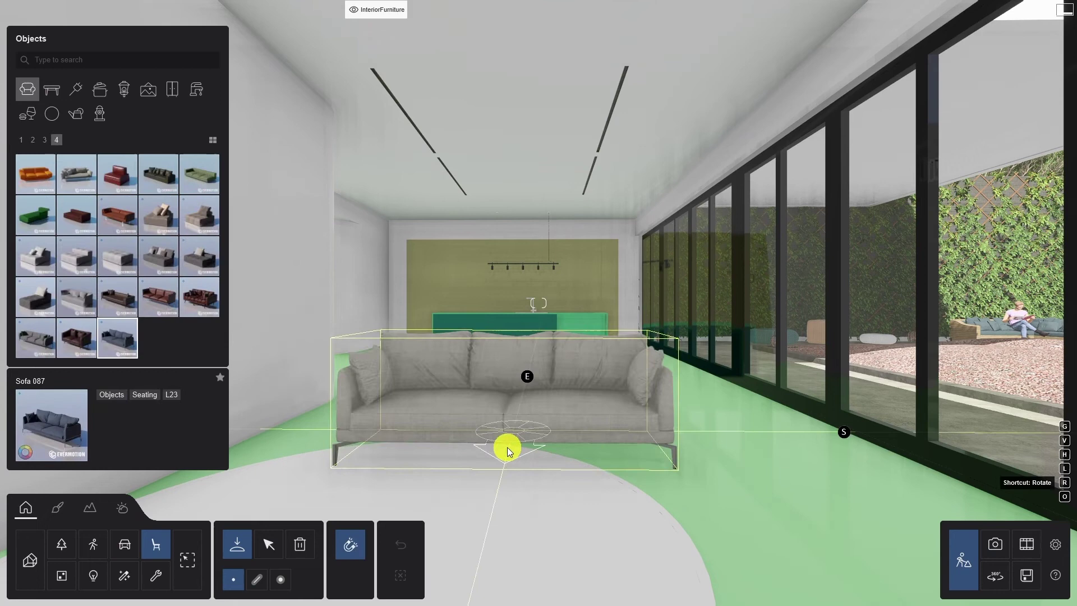
{"action": "left_click", "coordinate": [536, 443]}
Place CoffeeTable 014 beside the sofa end nearest the windows
{"action": "left_click", "coordinate": [51, 89]}
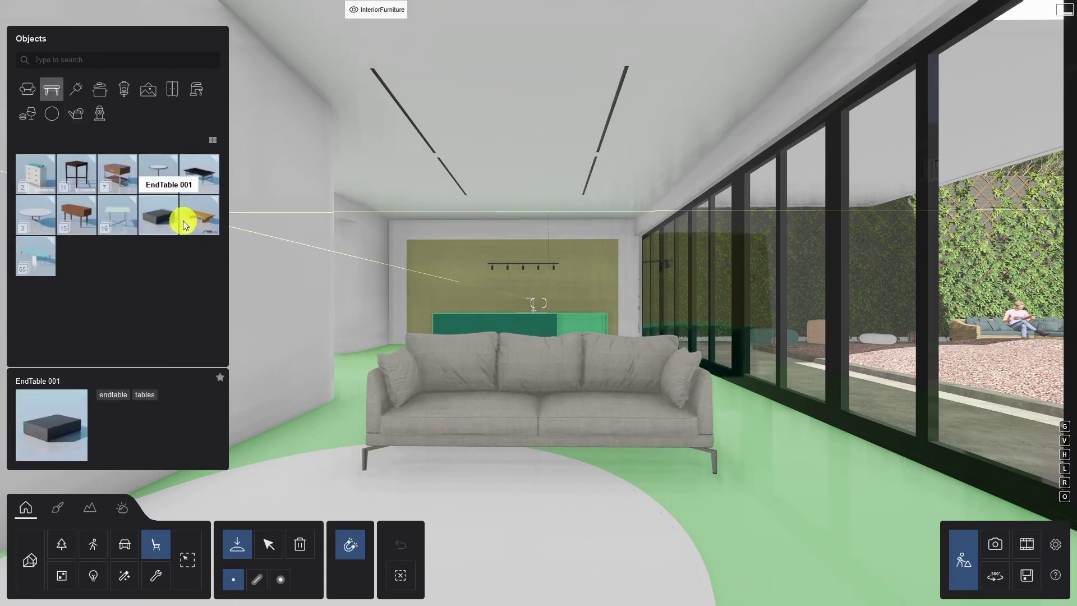
{"action": "double_click", "coordinate": [199, 174]}
{"action": "left_click", "coordinate": [199, 255]}
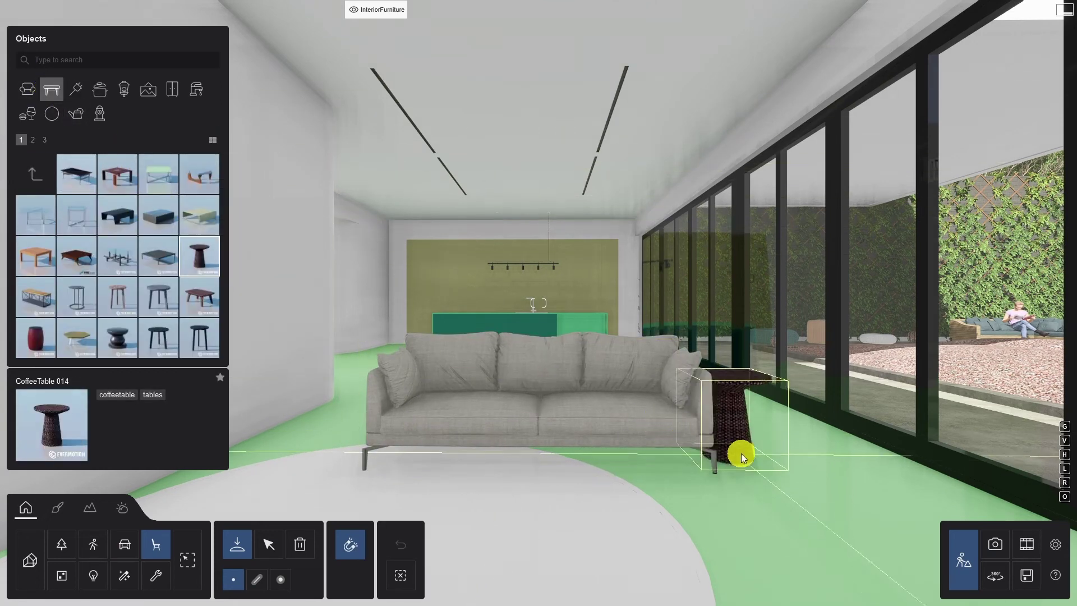
{"action": "left_click", "coordinate": [741, 455]}
Replace the table beside the sofa with CoffeeTable 018
{"action": "left_click", "coordinate": [268, 544]}
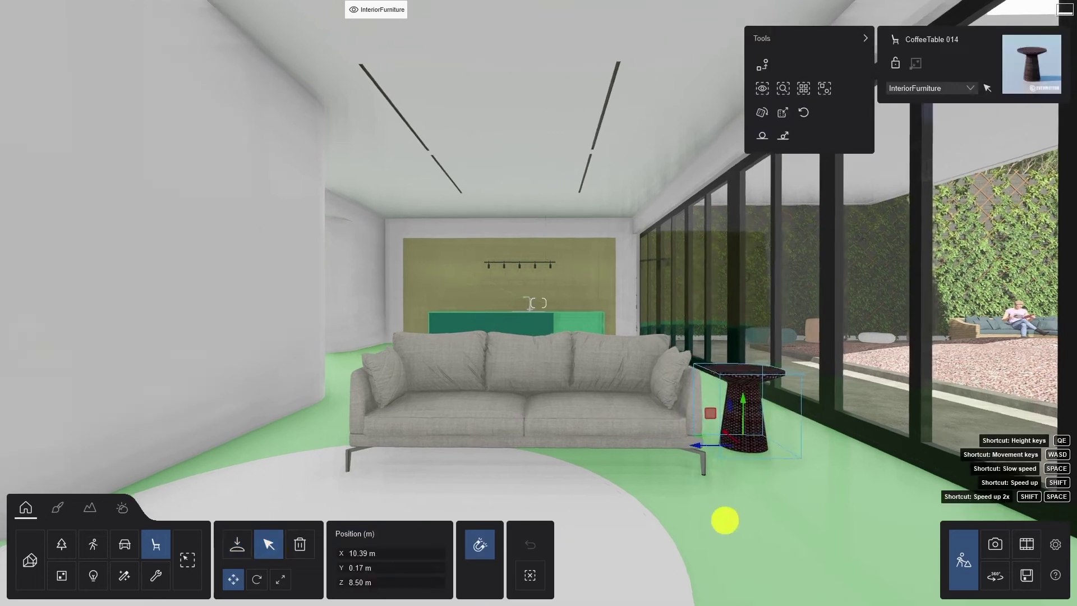
{"action": "key", "text": "w"}
{"action": "key", "text": "d"}
{"action": "right_click_drag", "start_coordinate": [725, 520], "coordinate": [728, 516]}
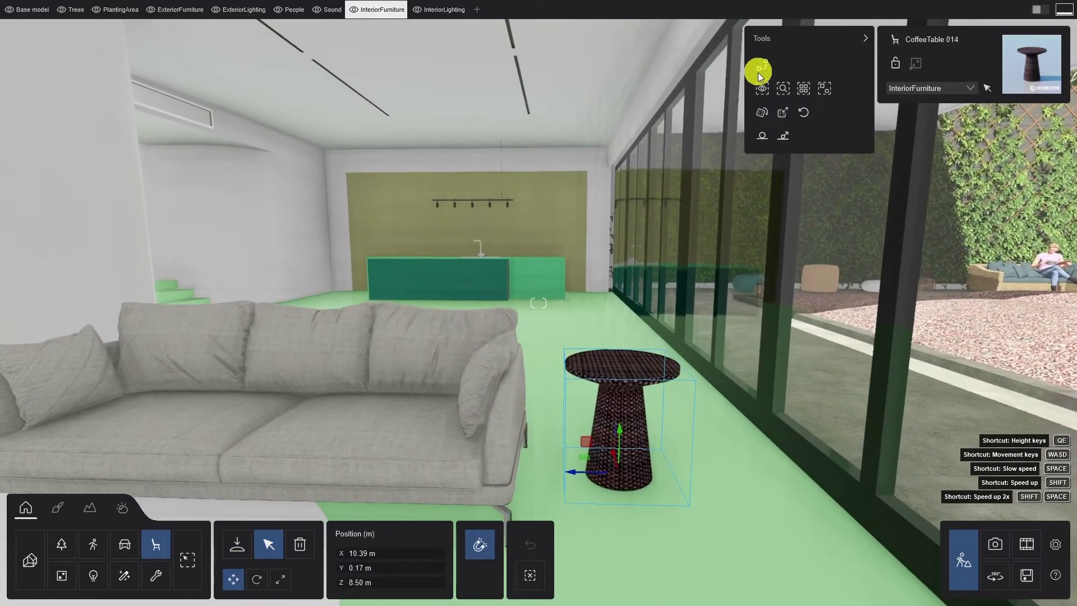
{"action": "left_click", "coordinate": [762, 69]}
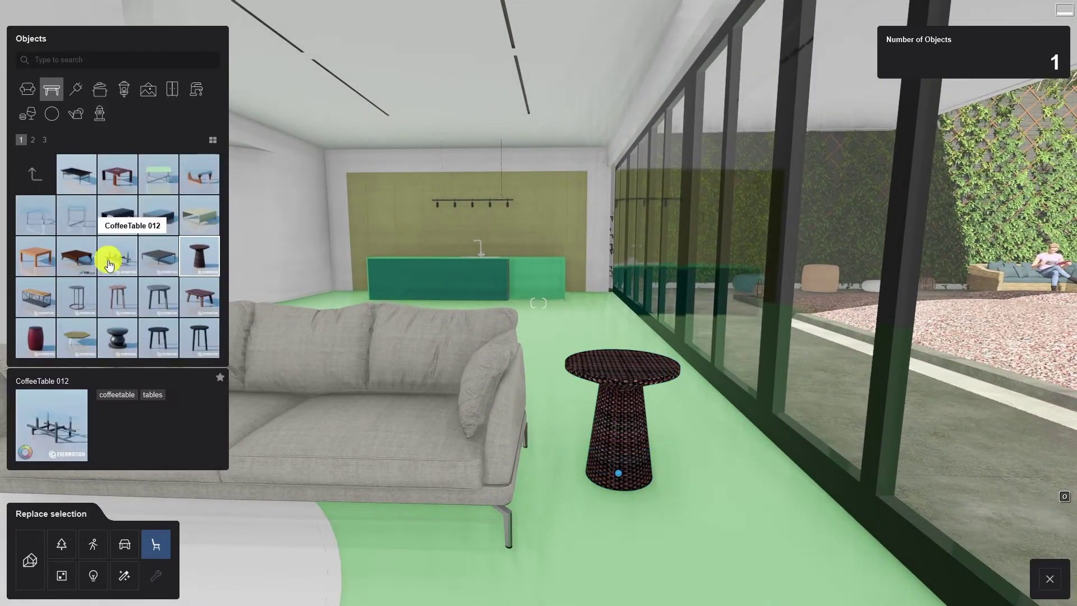
{"action": "left_click", "coordinate": [157, 296]}
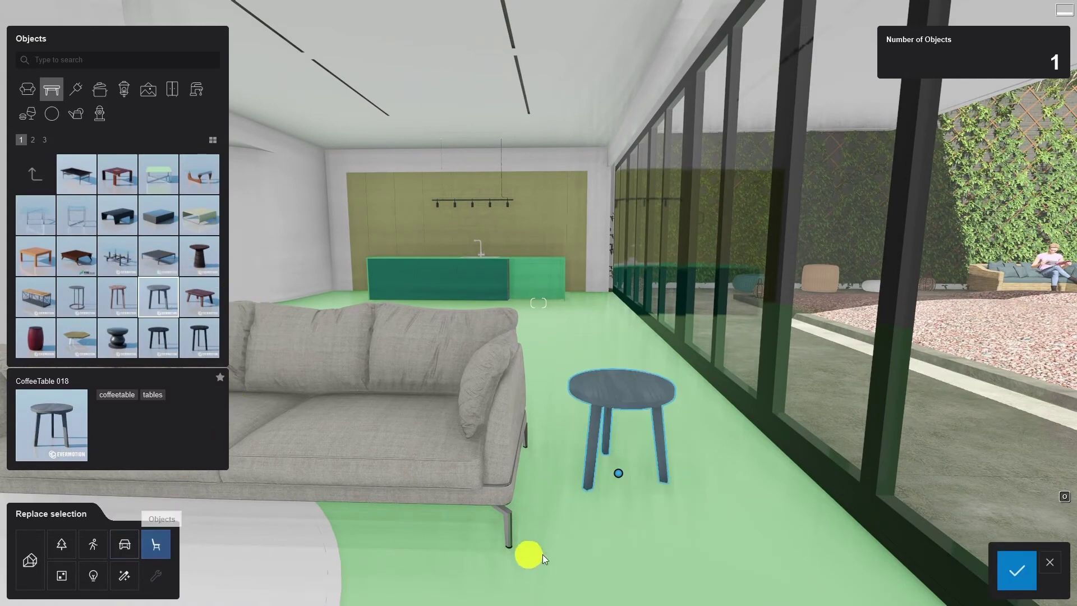
{"action": "left_click", "coordinate": [1017, 570]}
Place the open book Book 082 on top of the round side table
{"action": "left_click", "coordinate": [237, 543]}
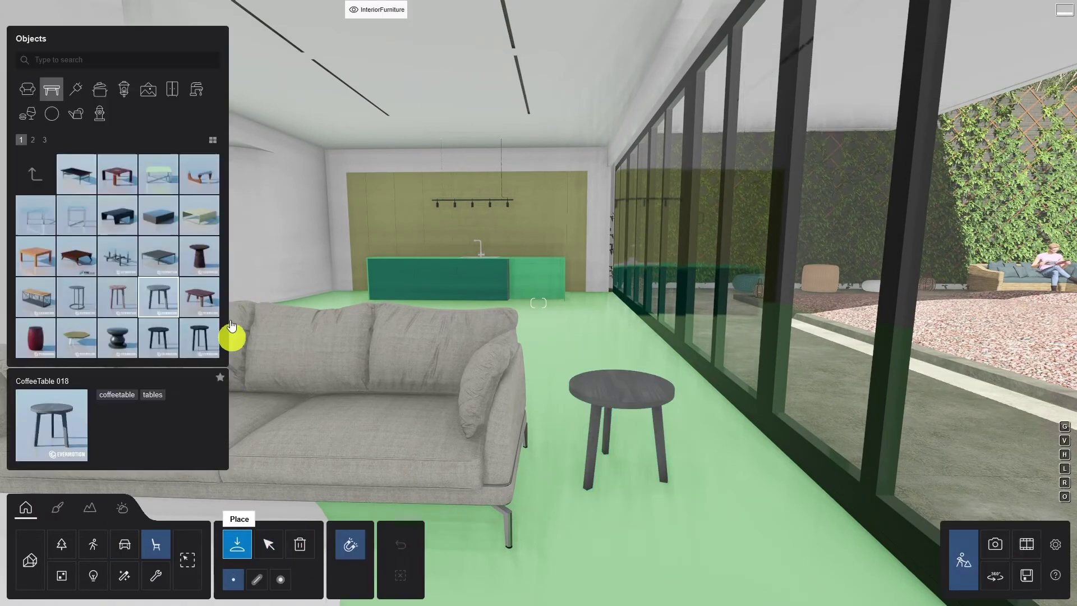
{"action": "left_click", "coordinate": [148, 90]}
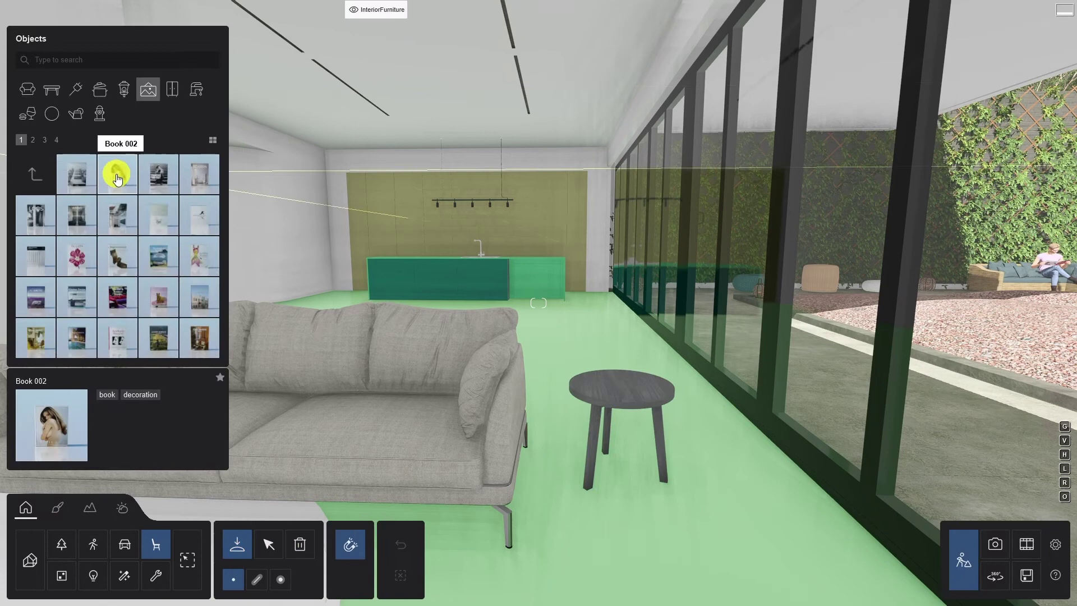
{"action": "left_click", "coordinate": [56, 140]}
{"action": "left_click", "coordinate": [118, 216]}
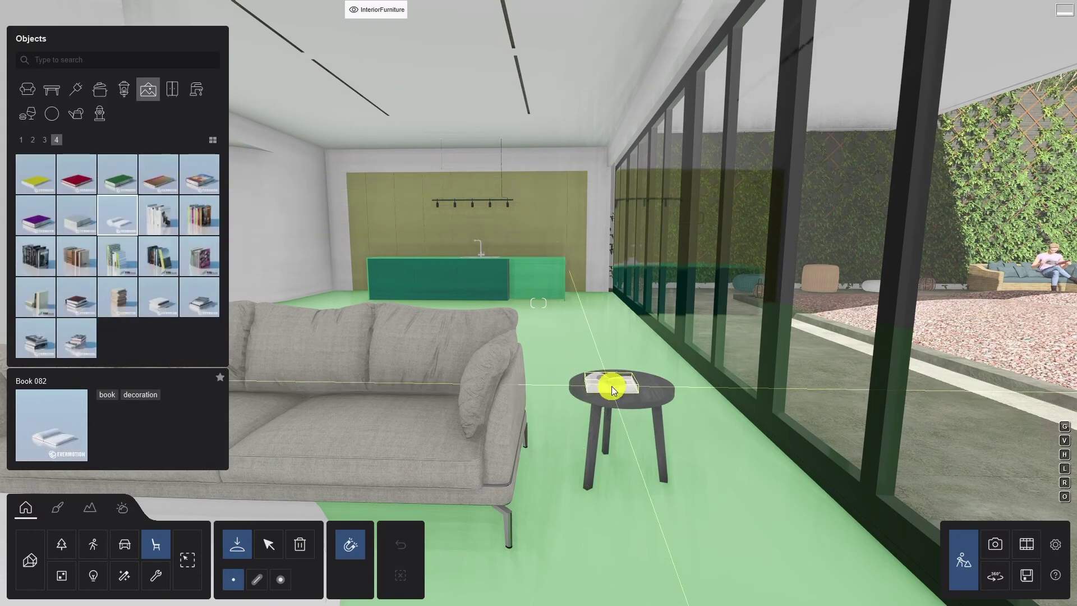
{"action": "left_click", "coordinate": [611, 389]}
Place Glasses 001 on the open book on the side table
{"action": "left_click", "coordinate": [149, 98]}
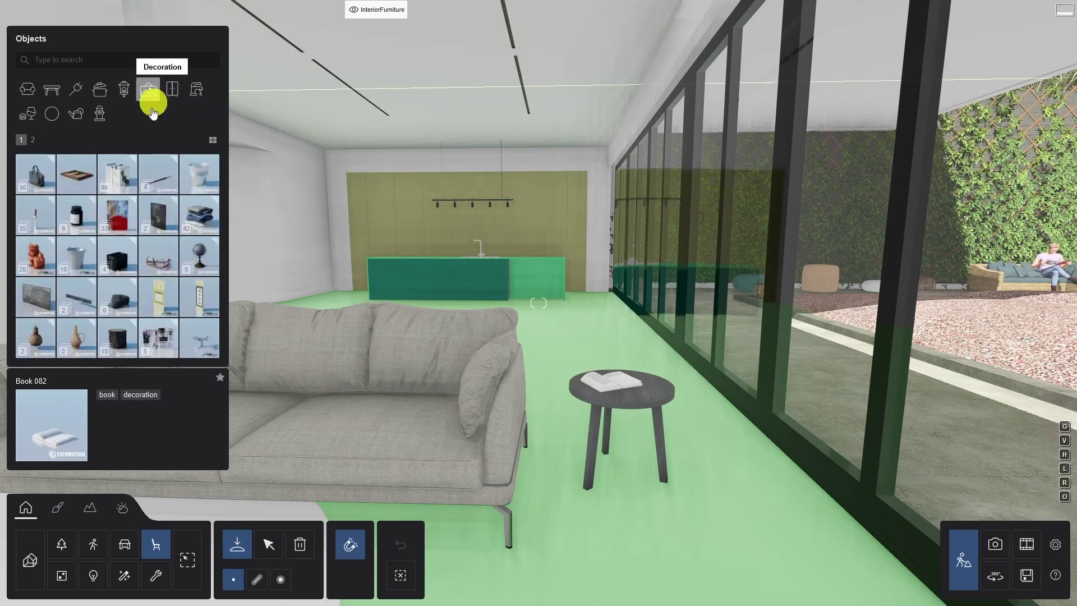
{"action": "left_click", "coordinate": [158, 256]}
{"action": "key", "text": "w"}
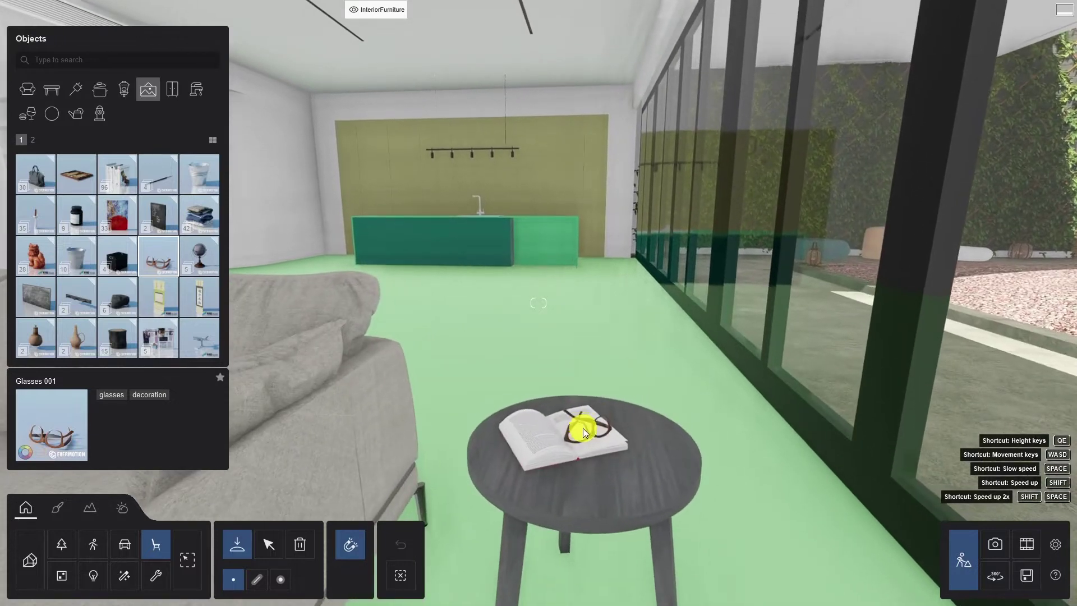
{"action": "left_click", "coordinate": [583, 428]}
Group the side table, book and glasses, and save the group to the library as SideBoard
{"action": "left_click", "coordinate": [268, 544]}
{"action": "key", "text": "s"}
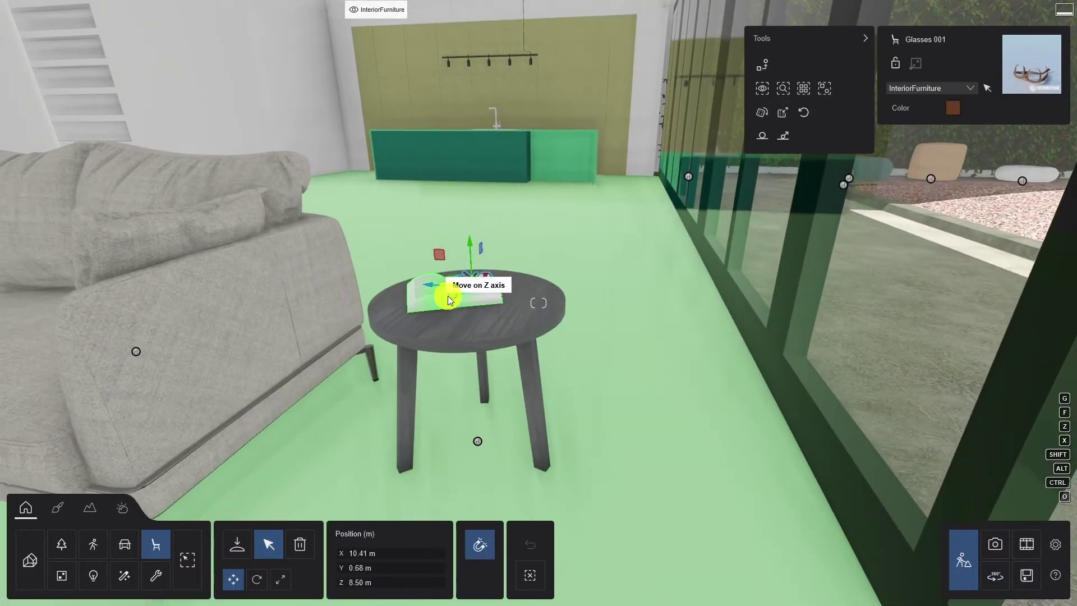
{"action": "left_click", "coordinate": [455, 293], "text": "ctrl"}
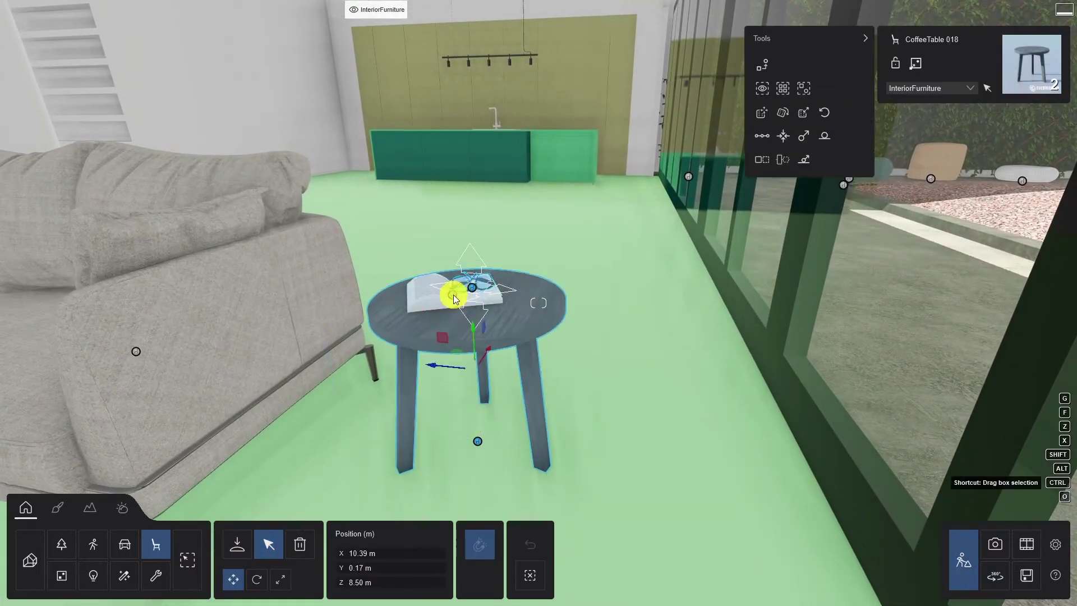
{"action": "left_click", "coordinate": [453, 295], "text": "ctrl"}
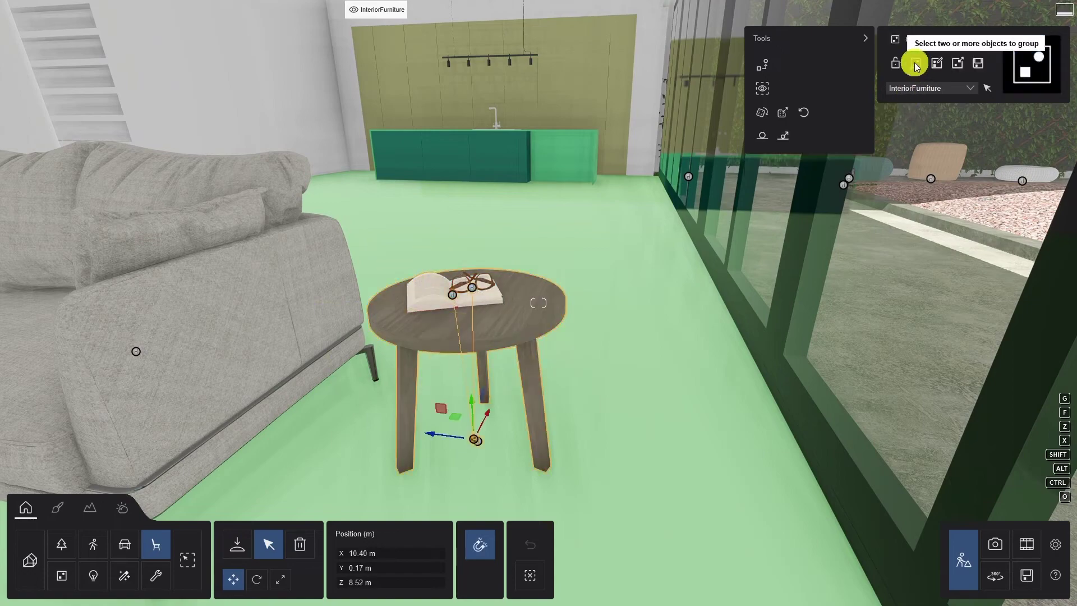
{"action": "left_click", "coordinate": [916, 64]}
{"action": "left_click", "coordinate": [979, 65]}
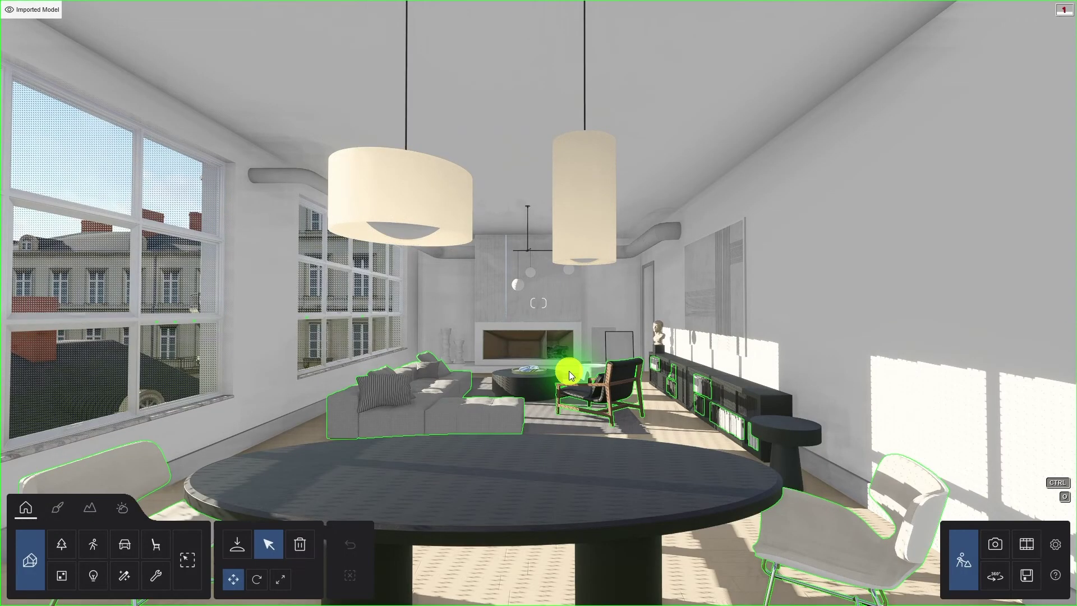
Place two copies of the saved SideBoard group on the floor near the oval dining table in the apartment scene
{"action": "left_click", "coordinate": [61, 575]}
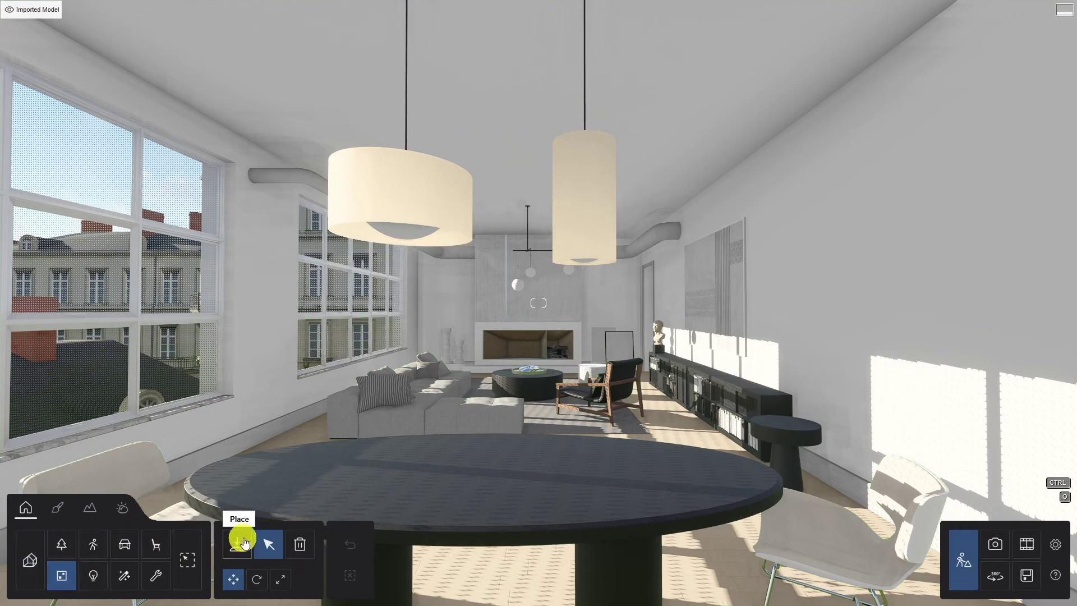
{"action": "left_click", "coordinate": [237, 544]}
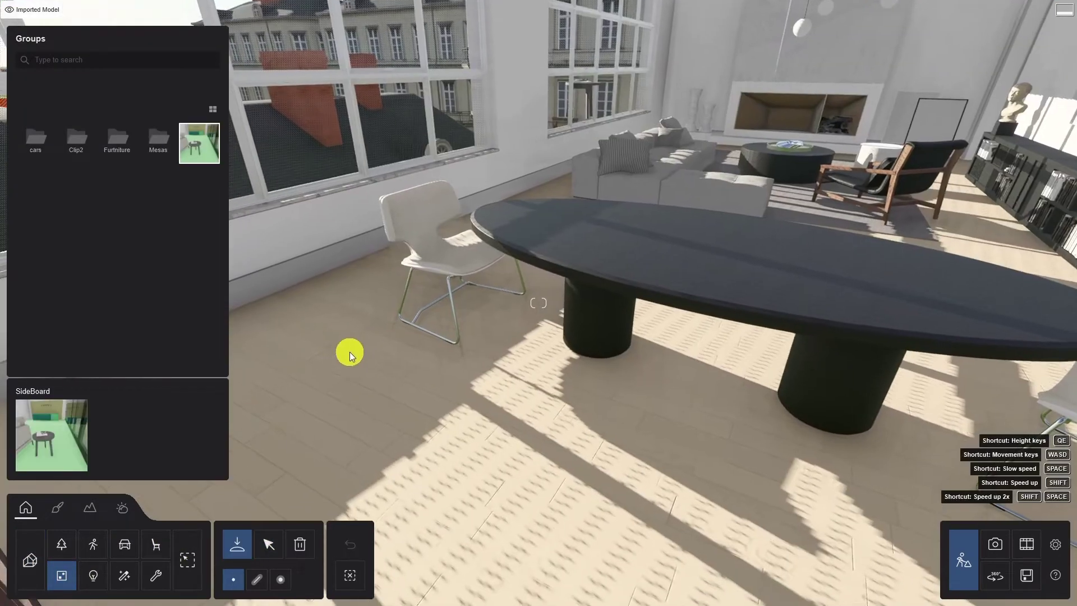
{"action": "left_click_drag", "start_coordinate": [349, 352], "coordinate": [387, 395]}
{"action": "left_click", "coordinate": [387, 395]}
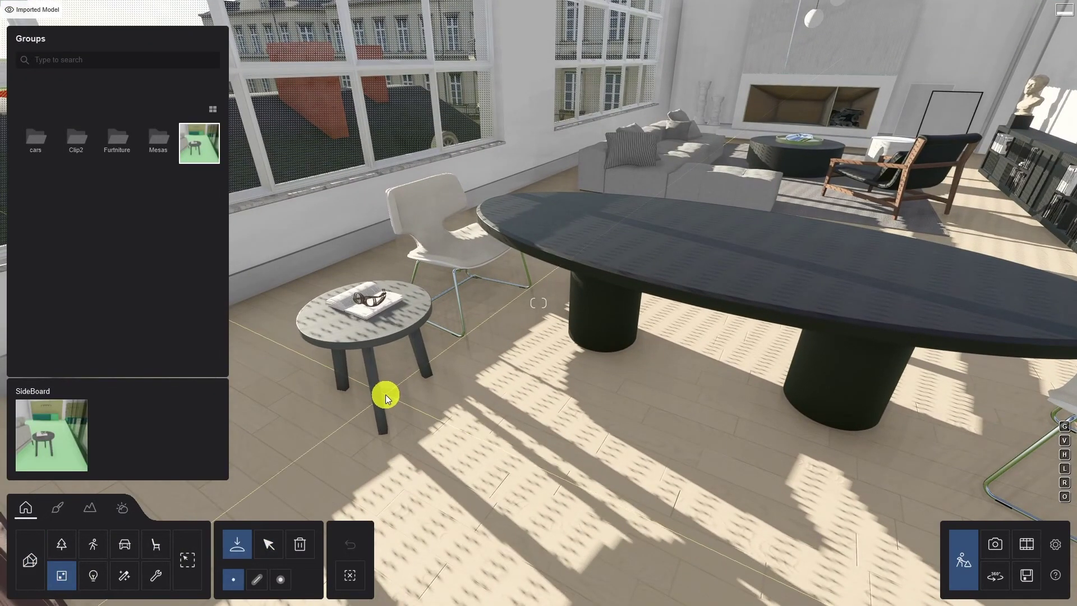
{"action": "left_click", "coordinate": [271, 552]}
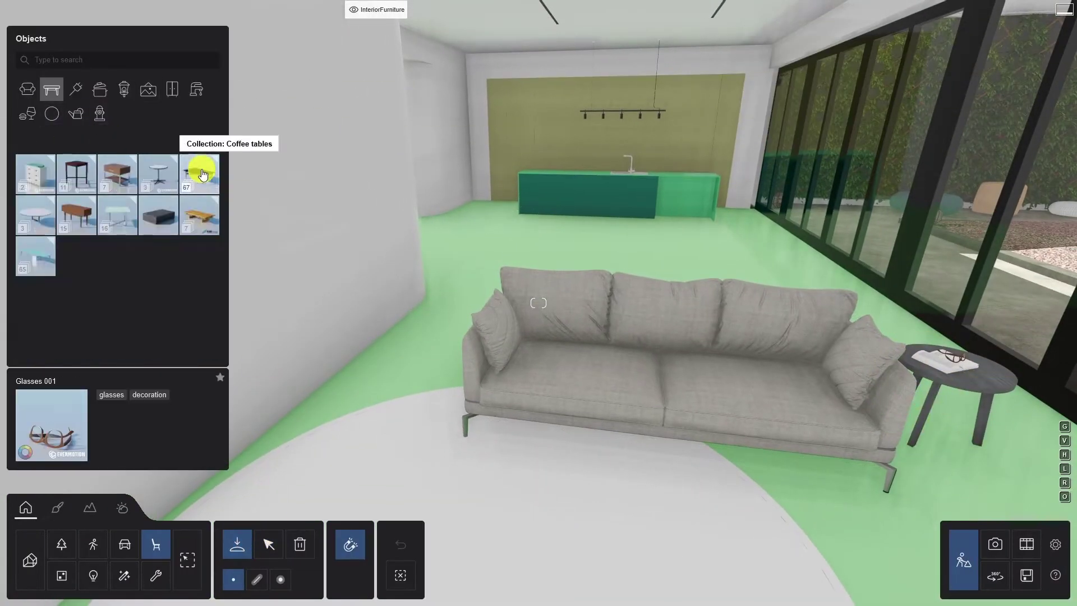
Place CoffeeTable 031 beside the sofa end nearest the curved wall
{"action": "left_click", "coordinate": [52, 89]}
{"action": "left_click", "coordinate": [168, 240]}
{"action": "left_click", "coordinate": [409, 414]}
Place a black floor lamp from the lighting objects next to the dark wooden side table
{"action": "left_click", "coordinate": [123, 93]}
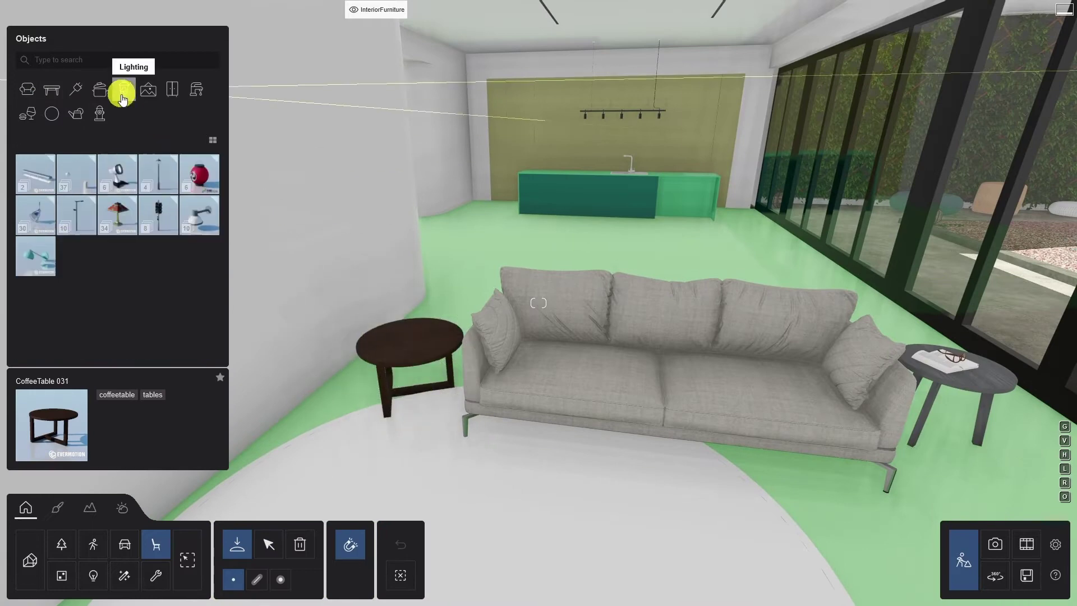
{"action": "left_click", "coordinate": [77, 174]}
{"action": "left_click", "coordinate": [201, 258]}
{"action": "left_click", "coordinate": [359, 401]}
Place FootStool 005, rotated, on the floor in front of the sofa
{"action": "left_click", "coordinate": [52, 89]}
{"action": "left_click", "coordinate": [28, 89]}
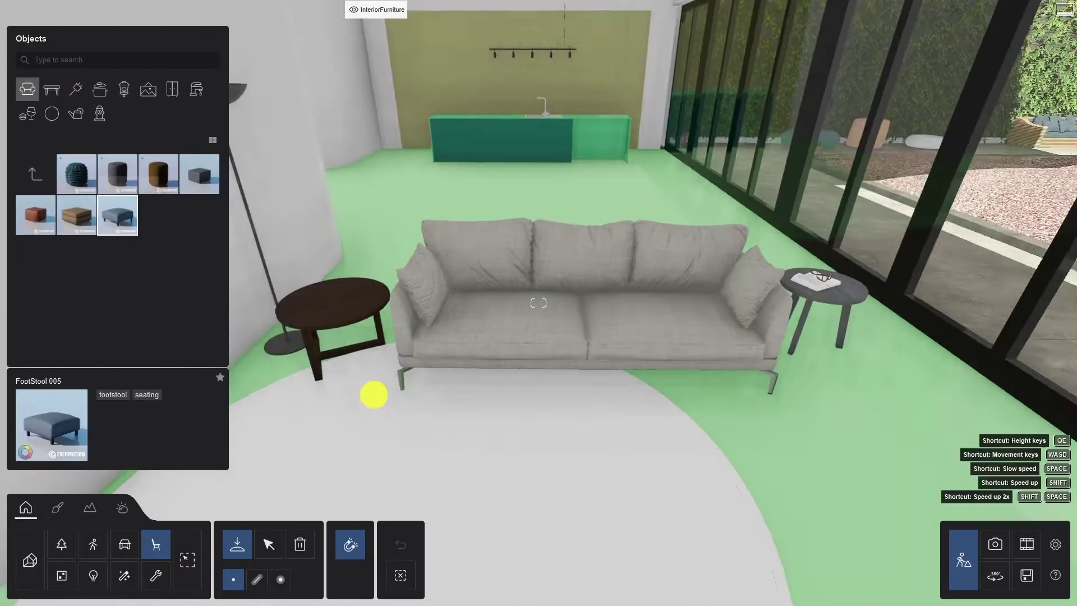
{"action": "right_click_drag", "start_coordinate": [374, 394], "coordinate": [451, 412]}
{"action": "key", "text": "r"}
{"action": "left_click", "coordinate": [446, 443]}
Change the footstool's color to a near-white shade
{"action": "left_click", "coordinate": [268, 543]}
{"action": "left_click", "coordinate": [399, 439]}
{"action": "left_click", "coordinate": [952, 108]}
{"action": "left_click", "coordinate": [641, 120]}
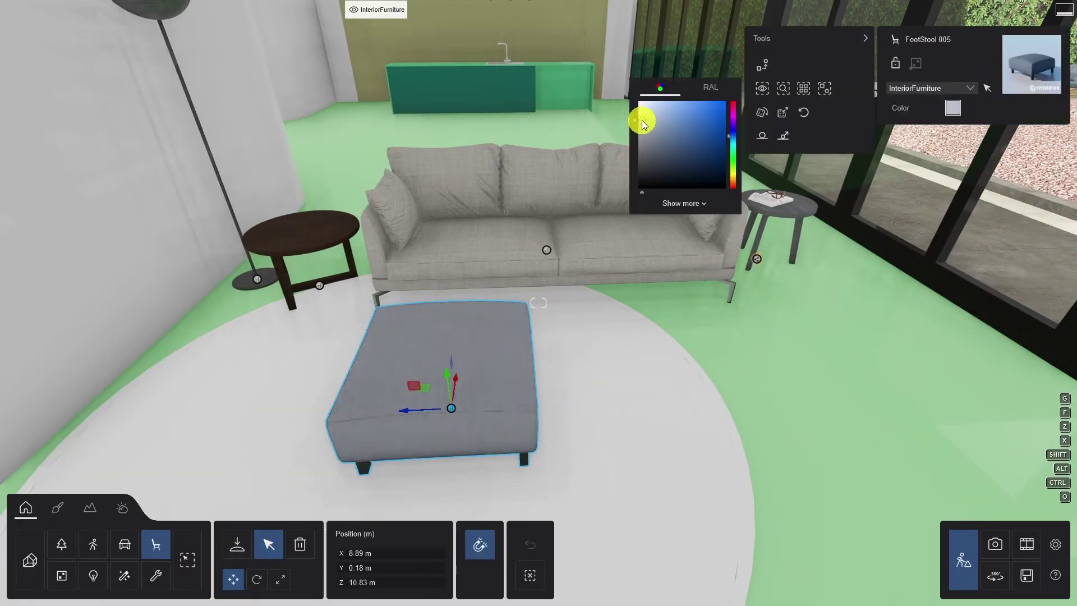
{"action": "left_click_drag", "start_coordinate": [642, 121], "coordinate": [638, 108]}
Place the flower vase Vase 027 on the kitchen counter
{"action": "right_click_drag", "start_coordinate": [356, 306], "coordinate": [323, 480]}
{"action": "left_click", "coordinate": [237, 543]}
{"action": "left_click", "coordinate": [148, 89]}
{"action": "left_click", "coordinate": [32, 140]}
{"action": "left_click", "coordinate": [76, 174]}
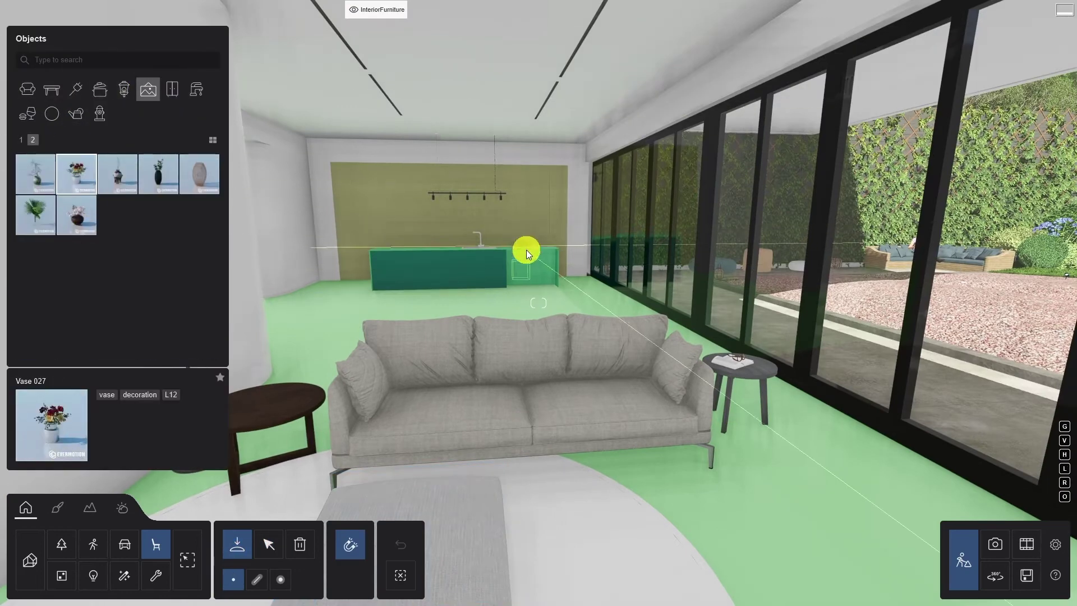
{"action": "left_click", "coordinate": [525, 250]}
Place BarChair 018 on the floor in front of the kitchen counter
{"action": "left_click", "coordinate": [27, 89]}
{"action": "left_click", "coordinate": [159, 297]}
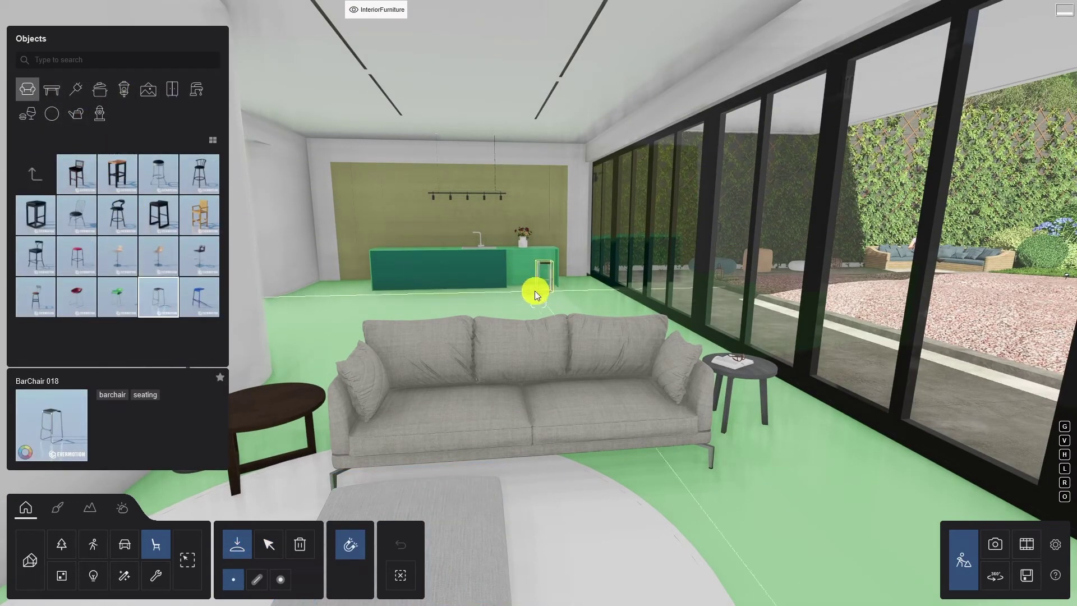
{"action": "left_click", "coordinate": [520, 290]}
Hang Canvas 020 on the wall beside the floor lamp, adjusting its size, and return to the sofa view
{"action": "left_click", "coordinate": [148, 90]}
{"action": "left_click", "coordinate": [35, 174]}
{"action": "left_click", "coordinate": [77, 235]}
{"action": "left_click", "coordinate": [35, 338]}
{"action": "right_click_drag", "start_coordinate": [303, 314], "coordinate": [517, 379]}
{"action": "key", "text": "l"}
{"action": "left_click", "coordinate": [397, 309]}
{"action": "key", "text": "Escape"}
{"action": "key", "text": "e"}
{"action": "key", "text": "s"}
Make InteriorLighting the active layer and choose the Lamp24 spotlight for placement
{"action": "left_click", "coordinate": [432, 10]}
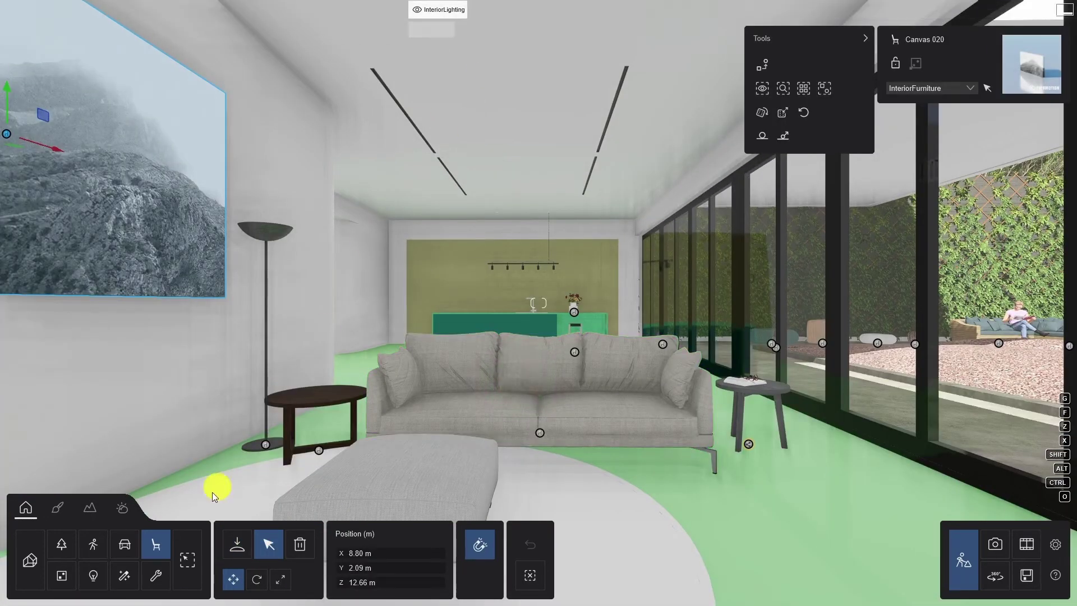
{"action": "left_click", "coordinate": [92, 573]}
{"action": "left_click", "coordinate": [241, 544]}
{"action": "right_click_drag", "start_coordinate": [435, 476], "coordinate": [476, 465]}
{"action": "key", "text": "w"}
{"action": "left_click", "coordinate": [26, 92]}
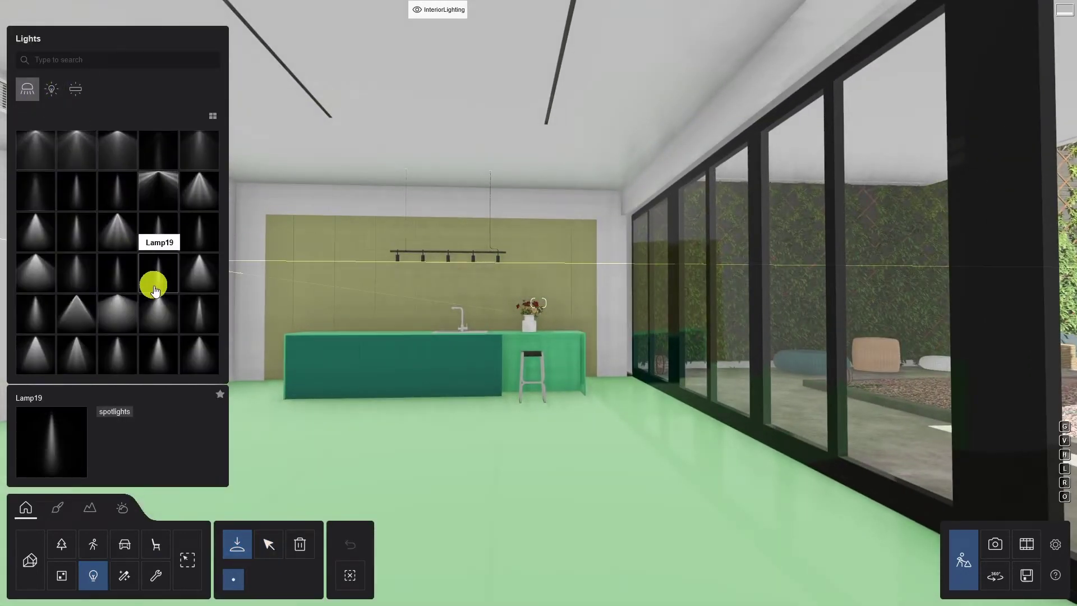
{"action": "left_click", "coordinate": [158, 312]}
Place a Lamp24 spotlight beneath each of the five fixtures on the track lamp above the kitchen counter
{"action": "key", "text": "w"}
{"action": "right_click_drag", "start_coordinate": [437, 293], "coordinate": [542, 295]}
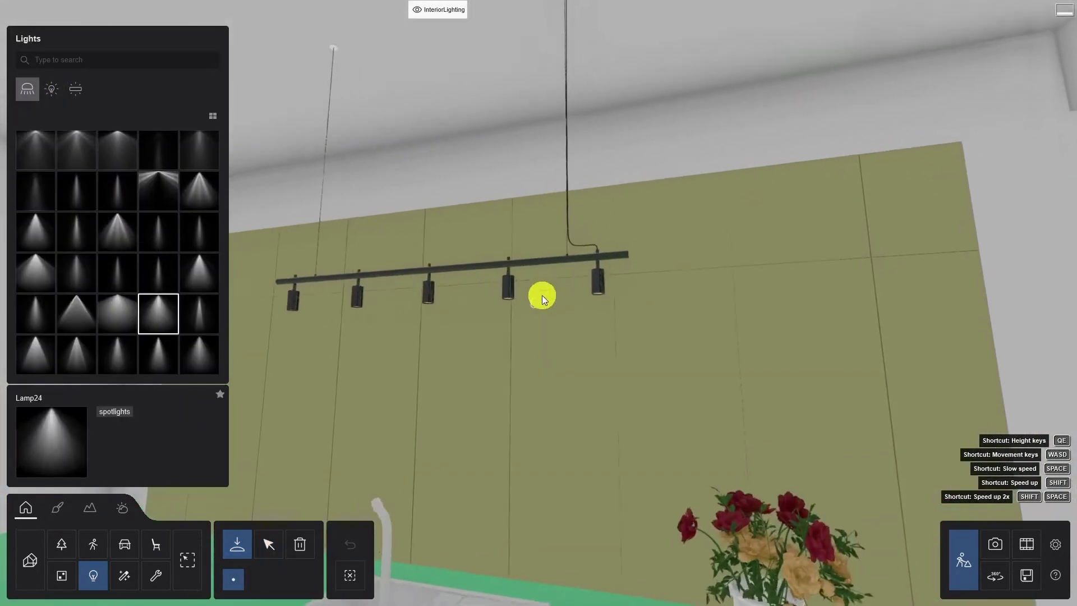
{"action": "key", "text": "e"}
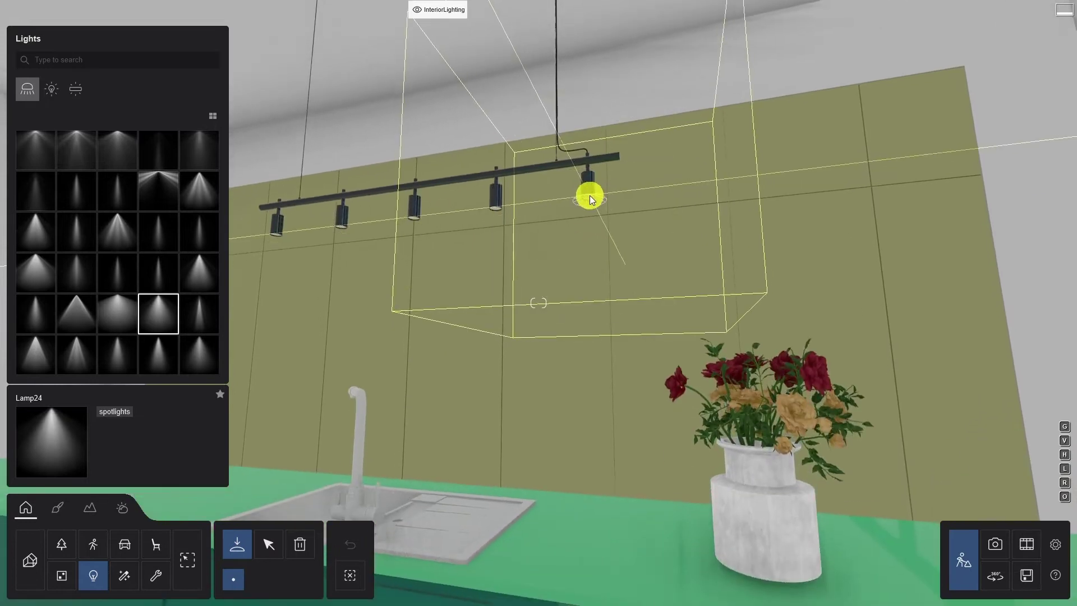
{"action": "left_click", "coordinate": [590, 195]}
{"action": "left_click", "coordinate": [496, 209]}
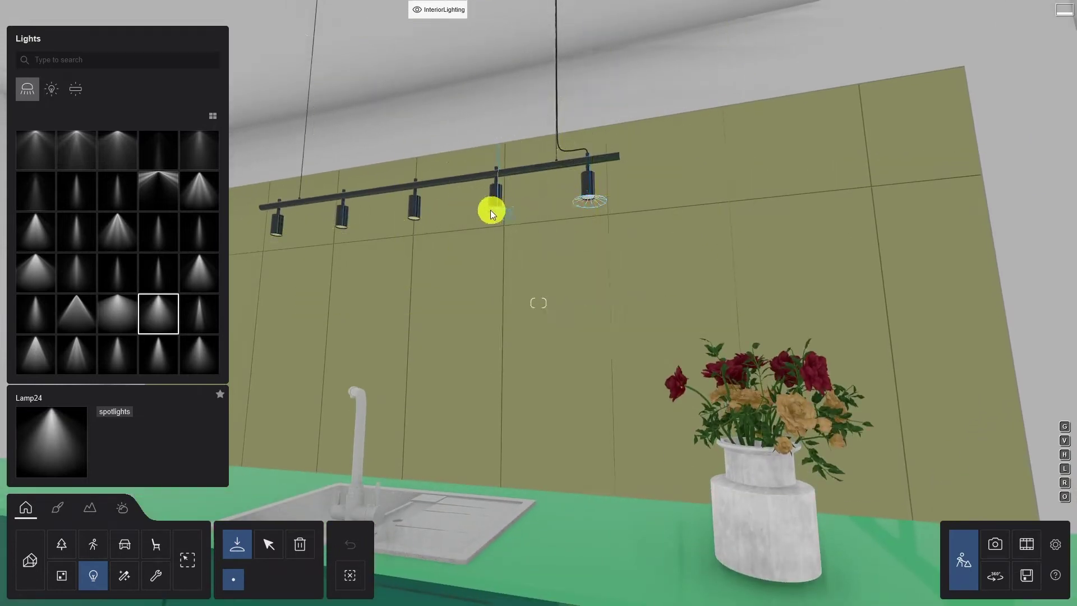
{"action": "left_click", "coordinate": [414, 217]}
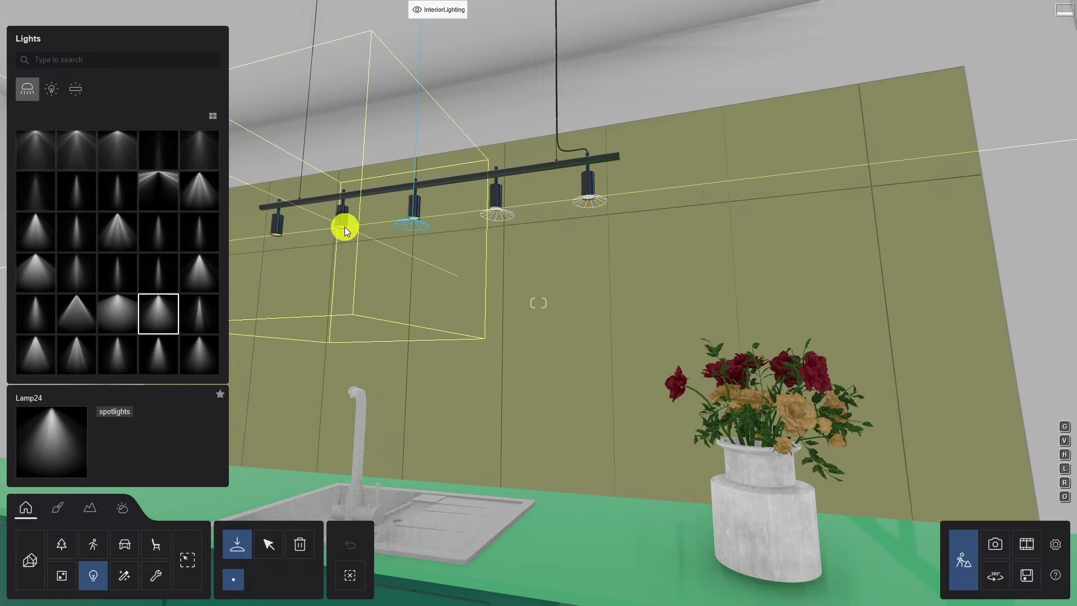
{"action": "left_click", "coordinate": [344, 230]}
{"action": "left_click", "coordinate": [274, 235]}
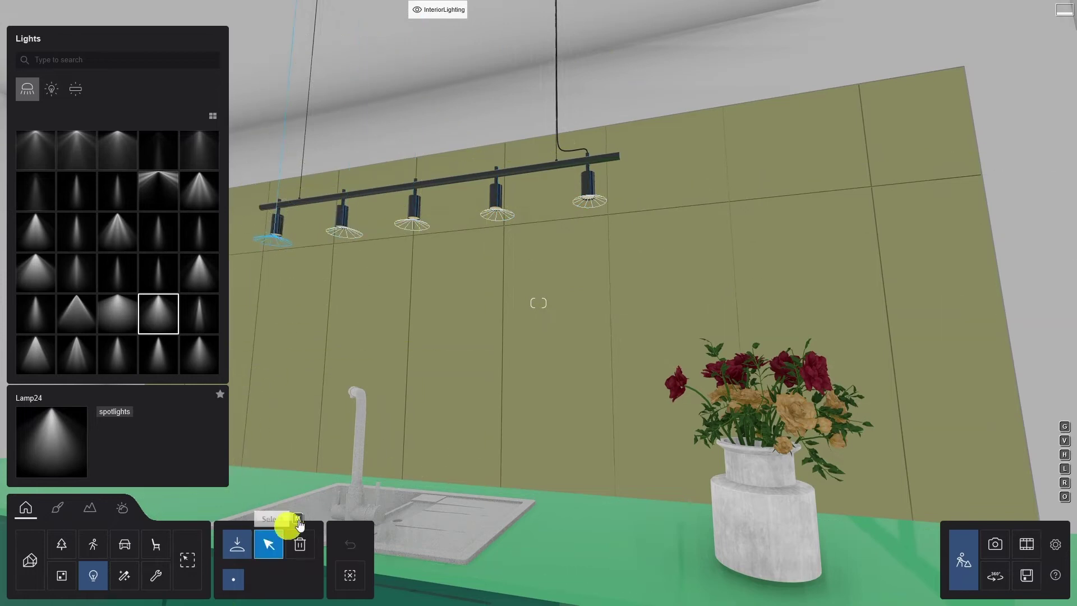
Select all five track spotlights, widen their cone angle and increase the light source radius, keeping Medium shadows
{"action": "left_click", "coordinate": [268, 544]}
{"action": "left_click_drag", "start_coordinate": [680, 125], "coordinate": [123, 324], "text": "ctrl"}
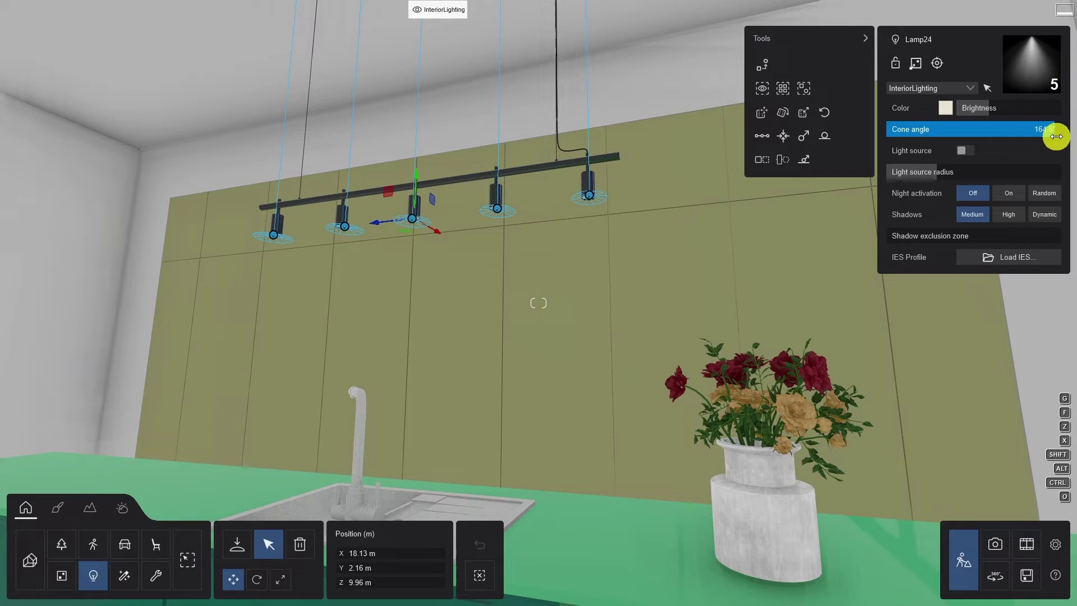
{"action": "left_click", "coordinate": [966, 152]}
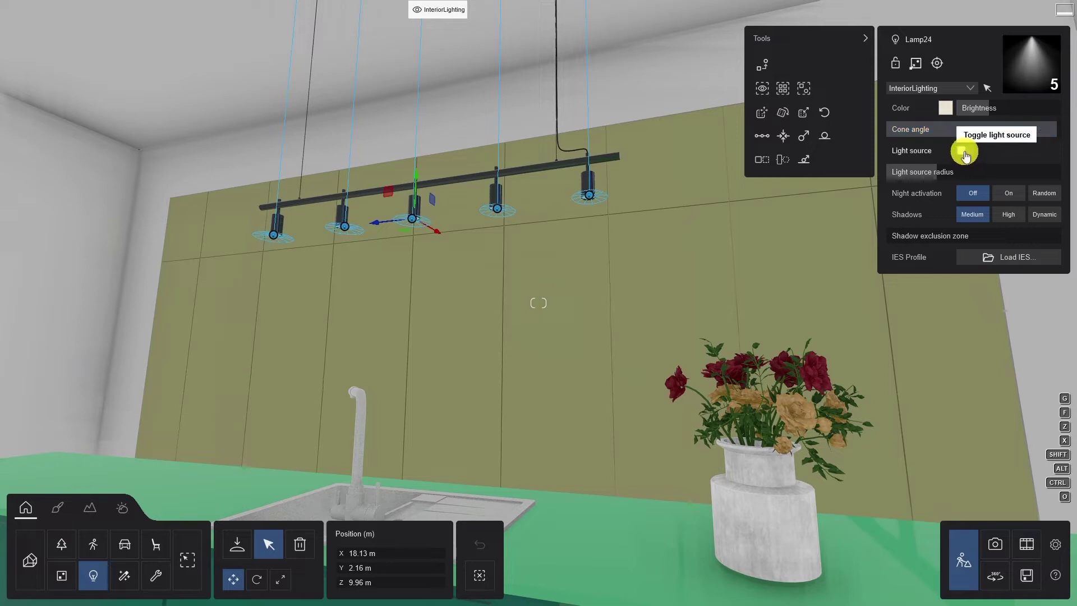
{"action": "mouse_move", "coordinate": [970, 174]}
{"action": "left_mouse_down"}
{"action": "mouse_move", "coordinate": [993, 173]}
{"action": "mouse_move", "coordinate": [961, 173]}
{"action": "left_mouse_up"}
{"action": "left_click", "coordinate": [969, 152]}
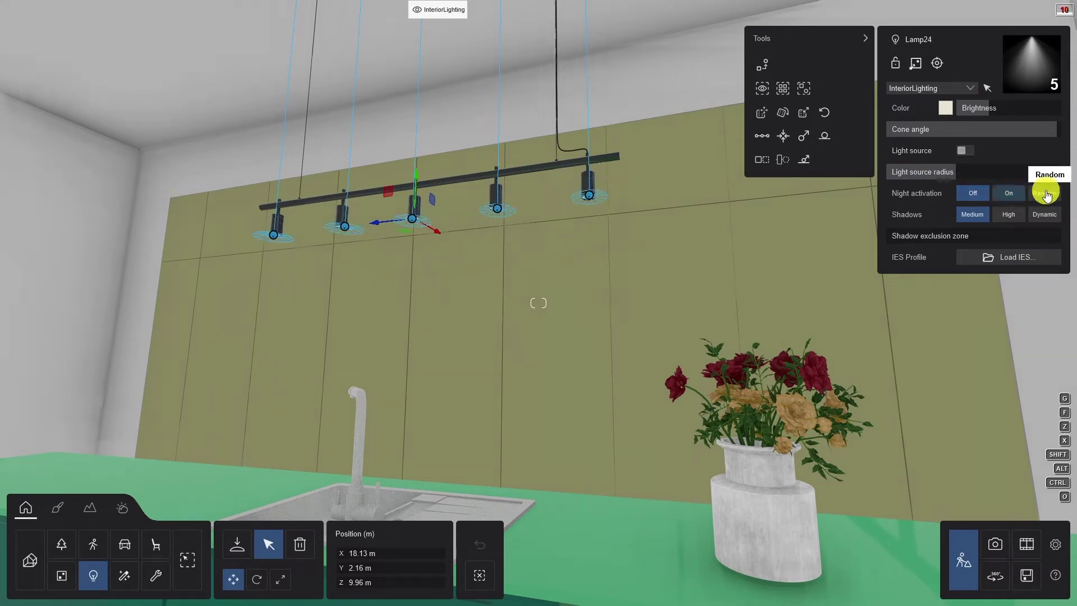
{"action": "left_click", "coordinate": [972, 216]}
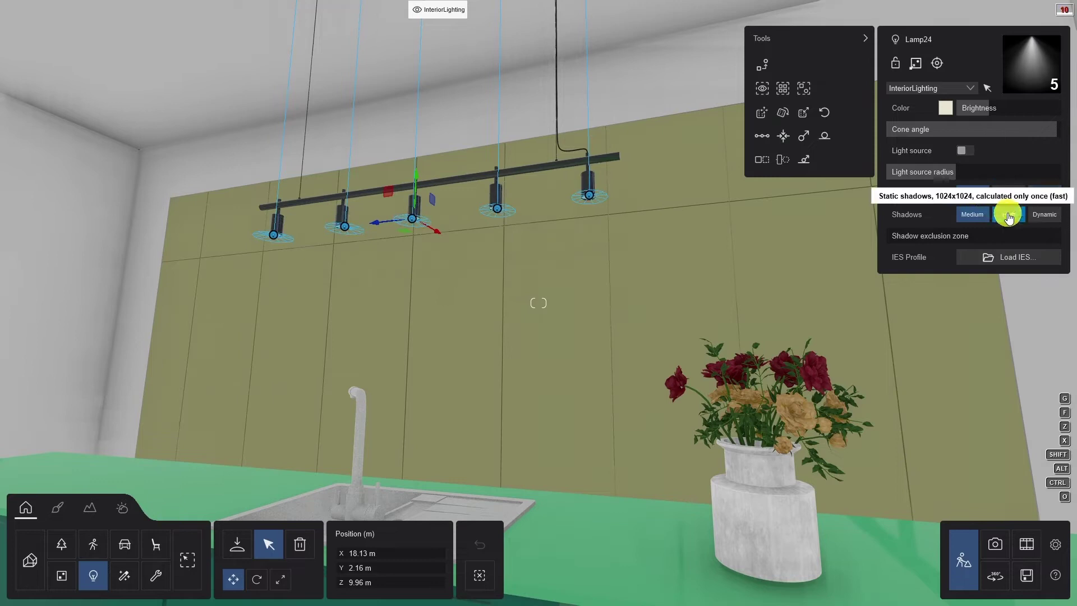
{"action": "left_click", "coordinate": [1054, 213]}
{"action": "left_click_drag", "start_coordinate": [964, 234], "coordinate": [893, 232]}
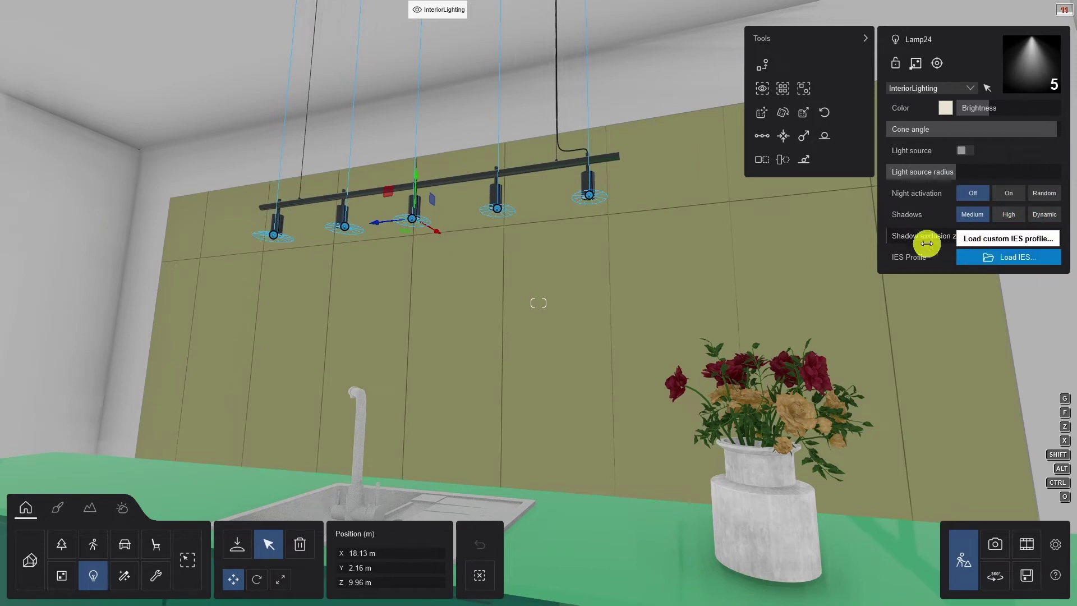
Place a Line Light in the long ceiling slot with its light source display off
{"action": "left_click", "coordinate": [238, 545]}
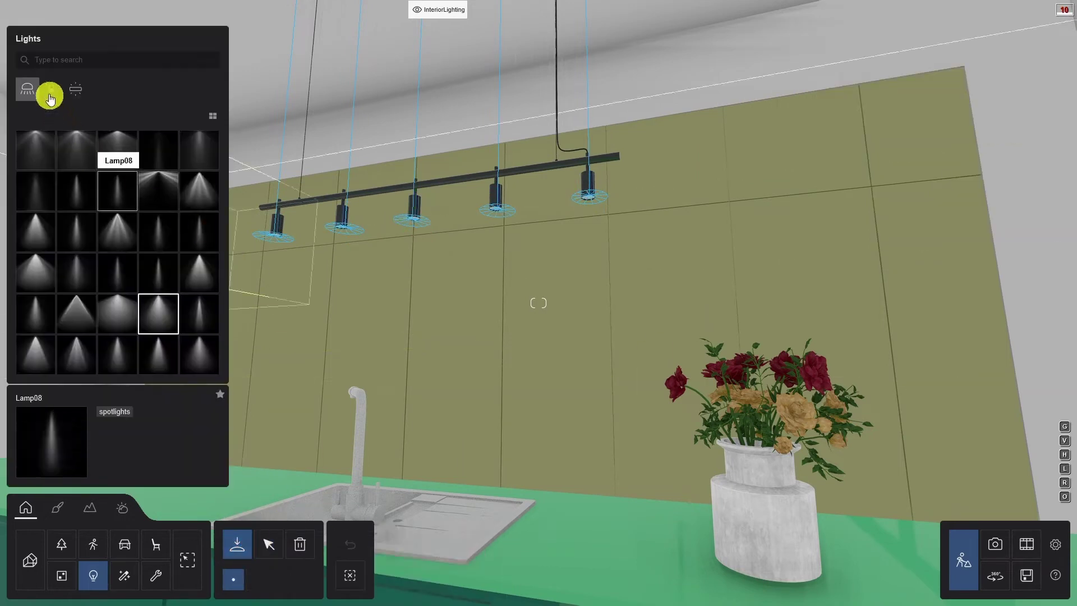
{"action": "left_click", "coordinate": [51, 93]}
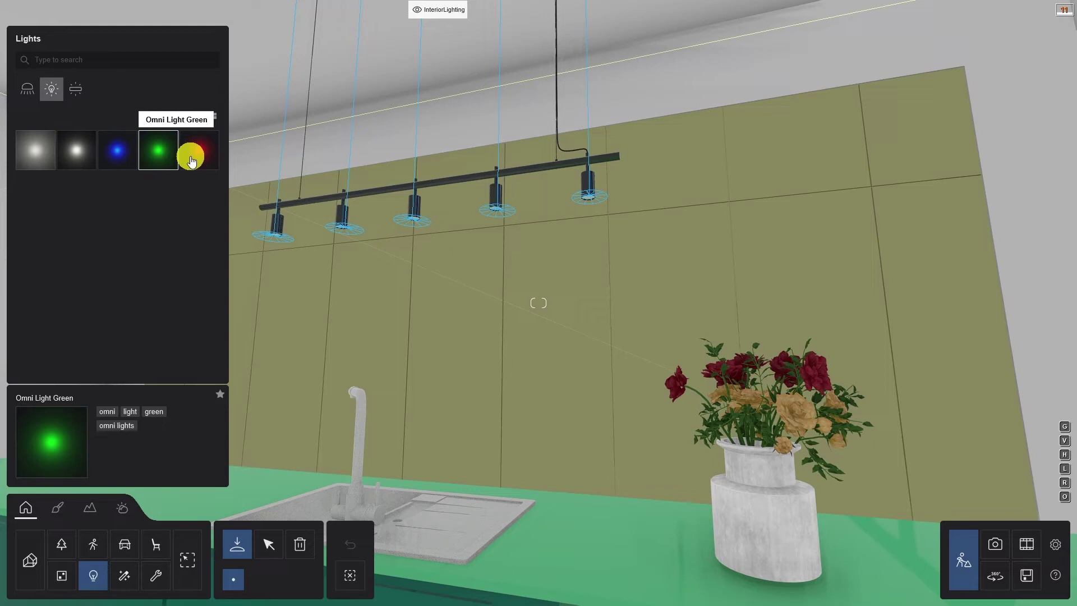
{"action": "left_click", "coordinate": [76, 89]}
{"action": "left_click_drag", "start_coordinate": [247, 190], "coordinate": [368, 253]}
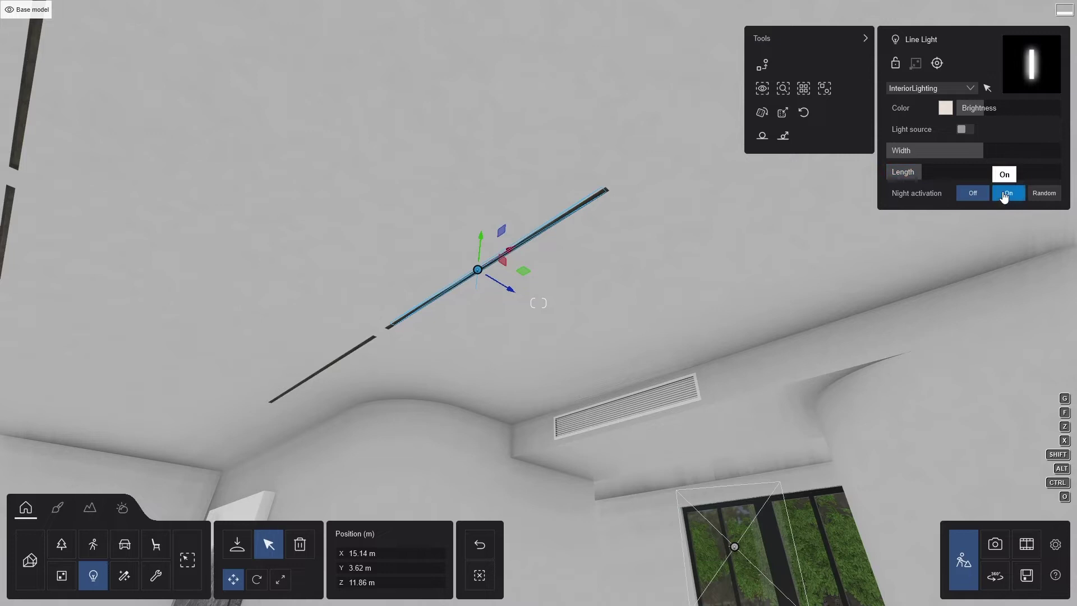
{"action": "left_click", "coordinate": [965, 129]}
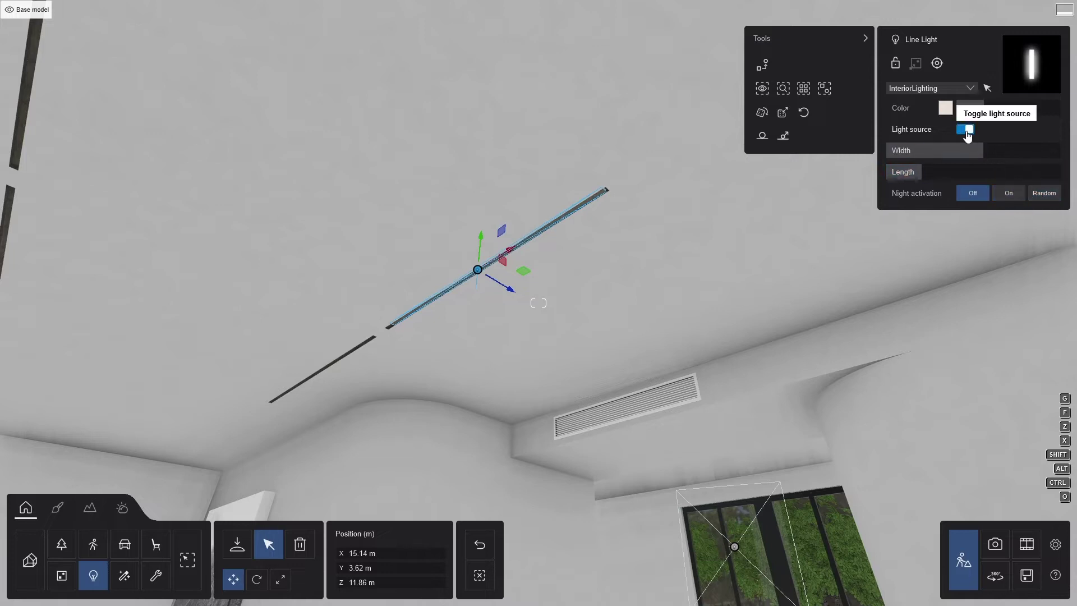
{"action": "left_click", "coordinate": [966, 130]}
Copy the line light into the parallel long ceiling slot and add matching line lights in the two shorter slots
{"action": "right_click_drag", "start_coordinate": [666, 269], "coordinate": [561, 264]}
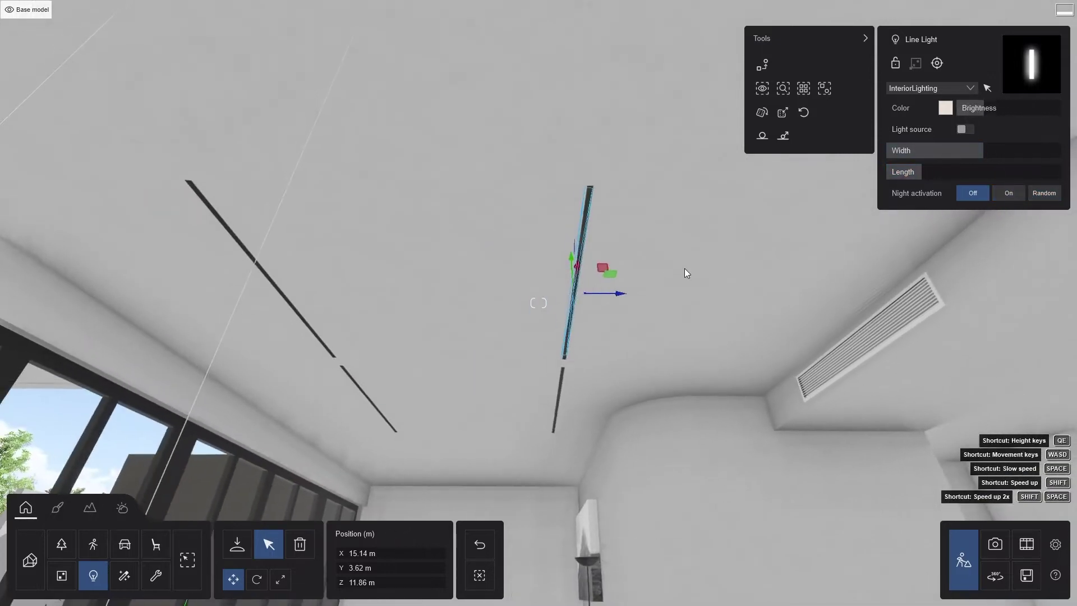
{"action": "key", "text": "Caps_Lock"}
{"action": "left_click_drag", "start_coordinate": [612, 296], "coordinate": [313, 310], "text": "alt"}
{"action": "left_click", "coordinate": [578, 290], "text": "ctrl"}
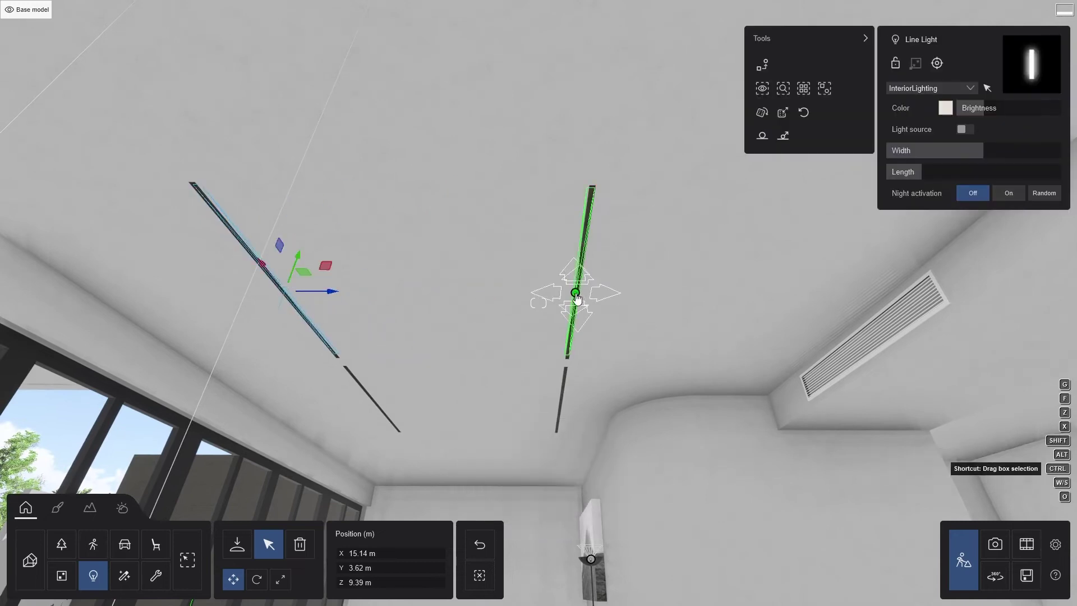
{"action": "left_click_drag", "start_coordinate": [434, 309], "coordinate": [465, 398]}
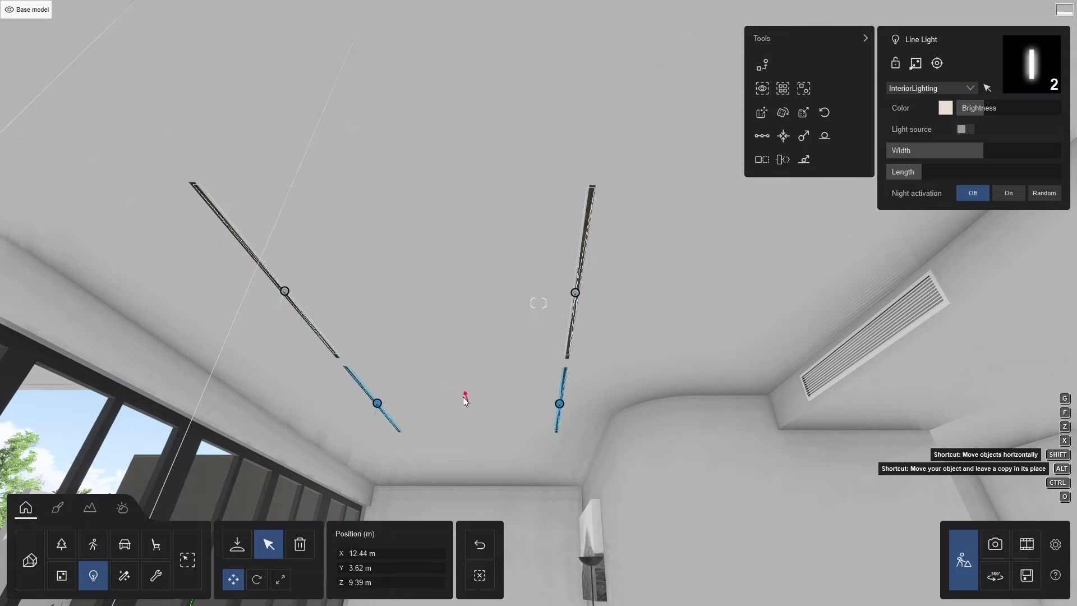
{"action": "right_click_drag", "start_coordinate": [465, 398], "coordinate": [306, 426]}
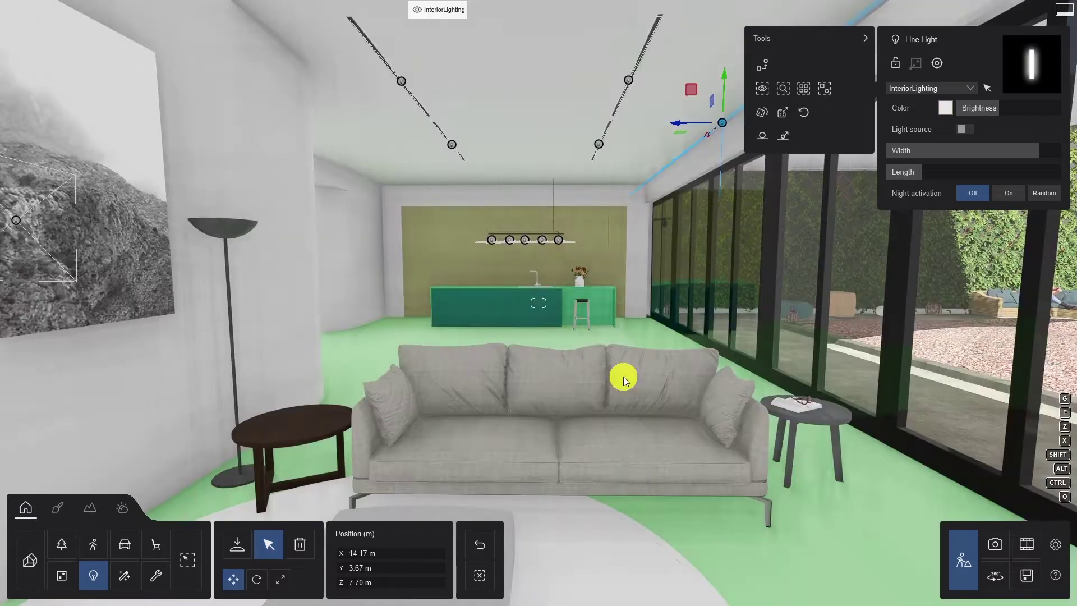
Apply the dark parquet material Wood Floor 065 b to the living room floor
{"action": "left_click", "coordinate": [57, 508]}
{"action": "key", "text": "d"}
{"action": "right_click_drag", "start_coordinate": [300, 510], "coordinate": [231, 490]}
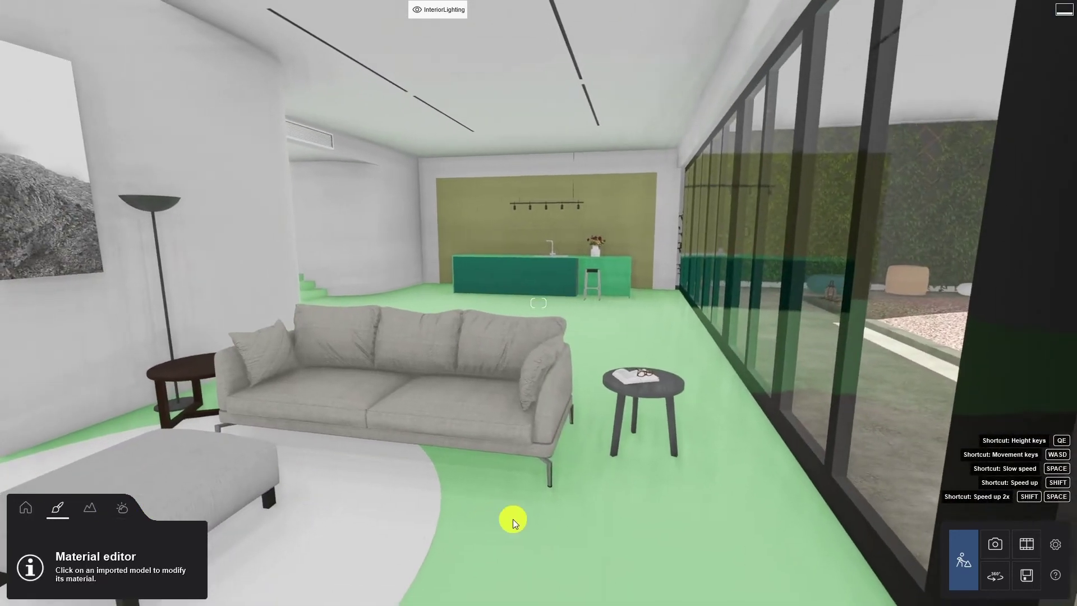
{"action": "left_click", "coordinate": [512, 519]}
{"action": "left_click", "coordinate": [43, 42]}
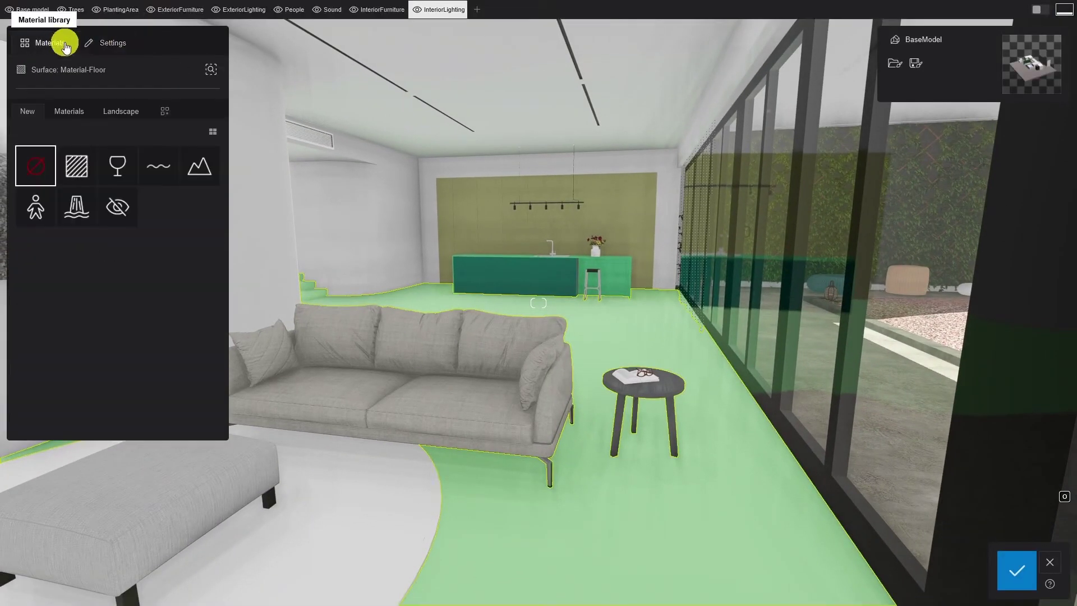
{"action": "left_click", "coordinate": [69, 111]}
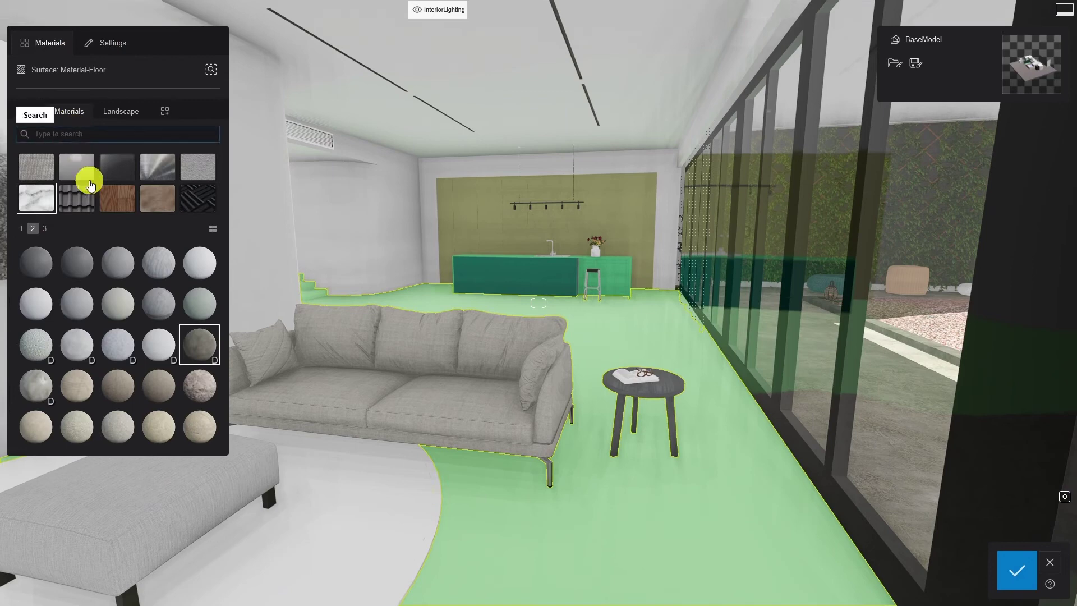
{"action": "left_click", "coordinate": [112, 197]}
{"action": "left_click", "coordinate": [73, 258]}
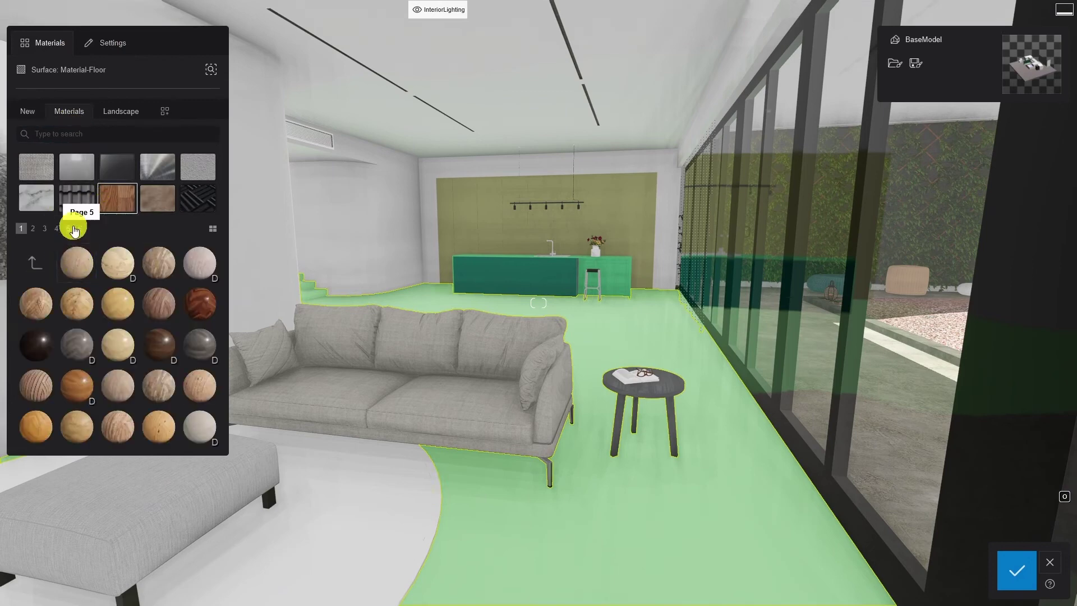
{"action": "left_click", "coordinate": [69, 228]}
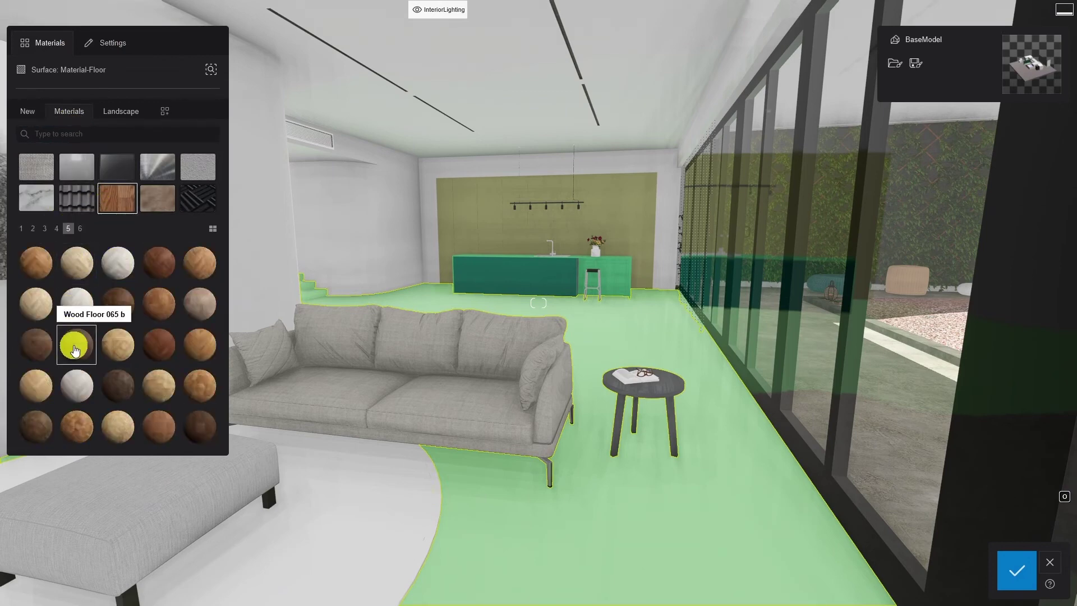
{"action": "left_click", "coordinate": [115, 344]}
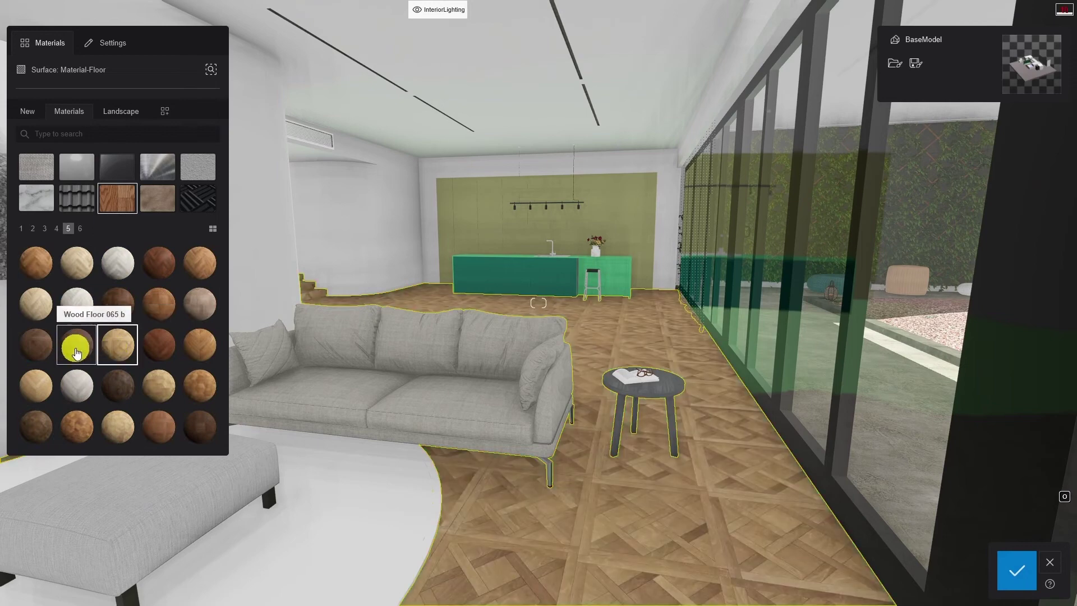
{"action": "left_click", "coordinate": [75, 349]}
{"action": "right_click_drag", "start_coordinate": [315, 339], "coordinate": [315, 337]}
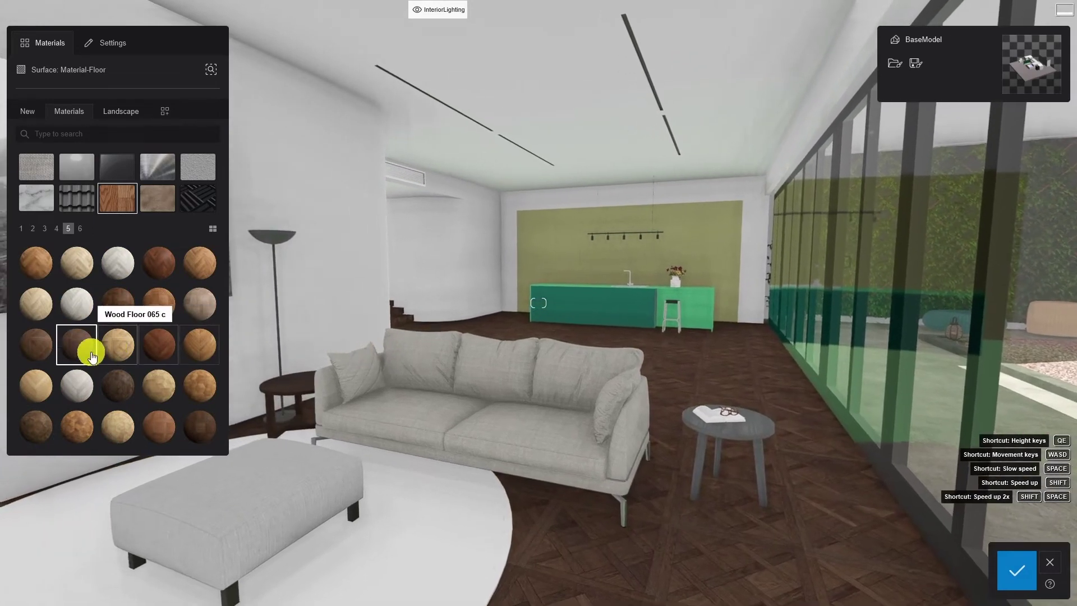
{"action": "left_click", "coordinate": [79, 345]}
Apply a plaster material from the Plaster folder to the interior wall surface Material-Plaster_0_Int
{"action": "left_click", "coordinate": [335, 171]}
{"action": "left_click", "coordinate": [190, 171]}
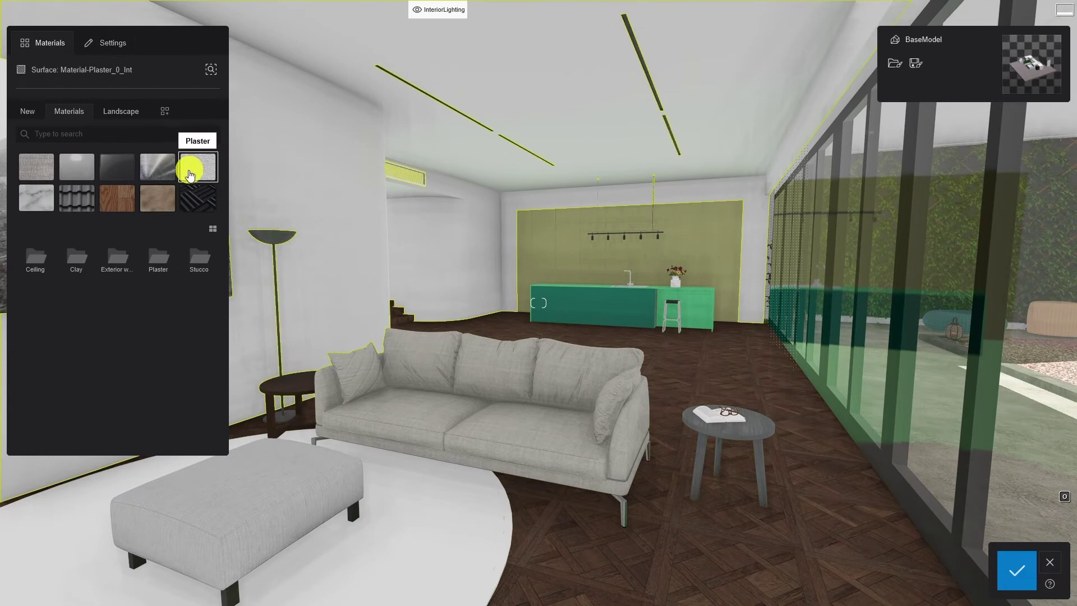
{"action": "left_click", "coordinate": [158, 260]}
{"action": "left_click", "coordinate": [200, 426]}
Apply a light wood material to the kitchen cabinet surface
{"action": "left_click", "coordinate": [466, 301]}
{"action": "left_click", "coordinate": [131, 204]}
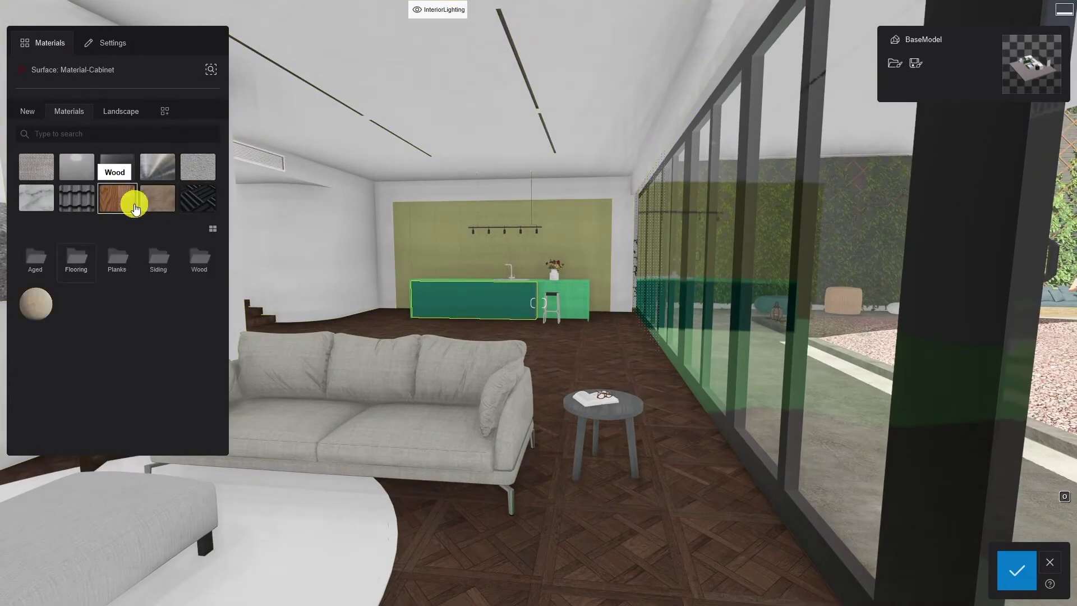
{"action": "left_click", "coordinate": [198, 261]}
{"action": "left_click", "coordinate": [43, 228]}
{"action": "double_click", "coordinate": [200, 303]}
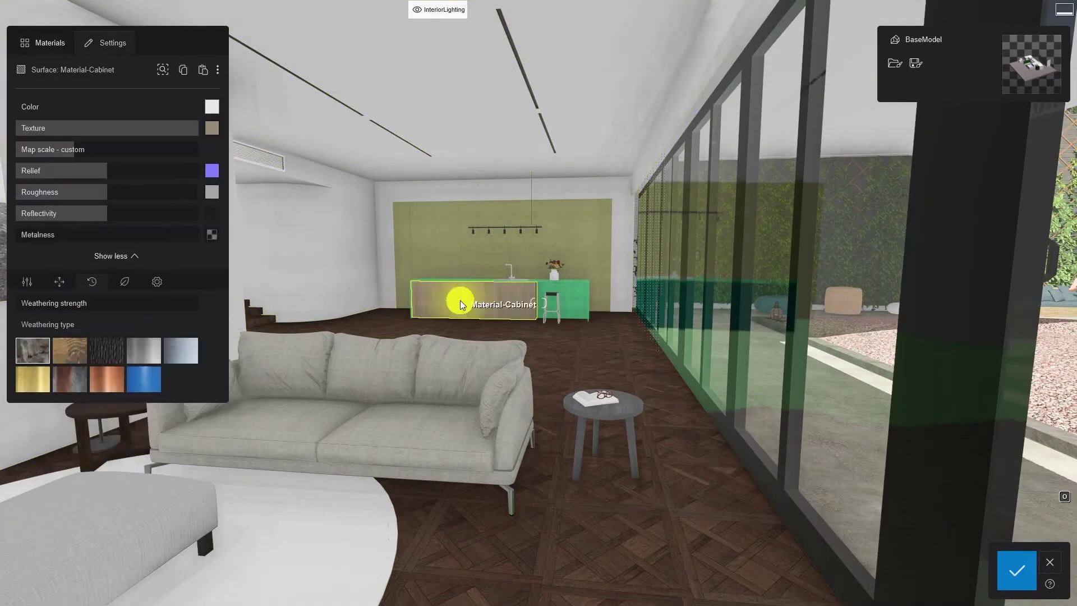
Apply a white marble material to the kitchen counter surface
{"action": "left_click", "coordinate": [560, 302]}
{"action": "left_click", "coordinate": [69, 111]}
{"action": "left_click", "coordinate": [33, 276]}
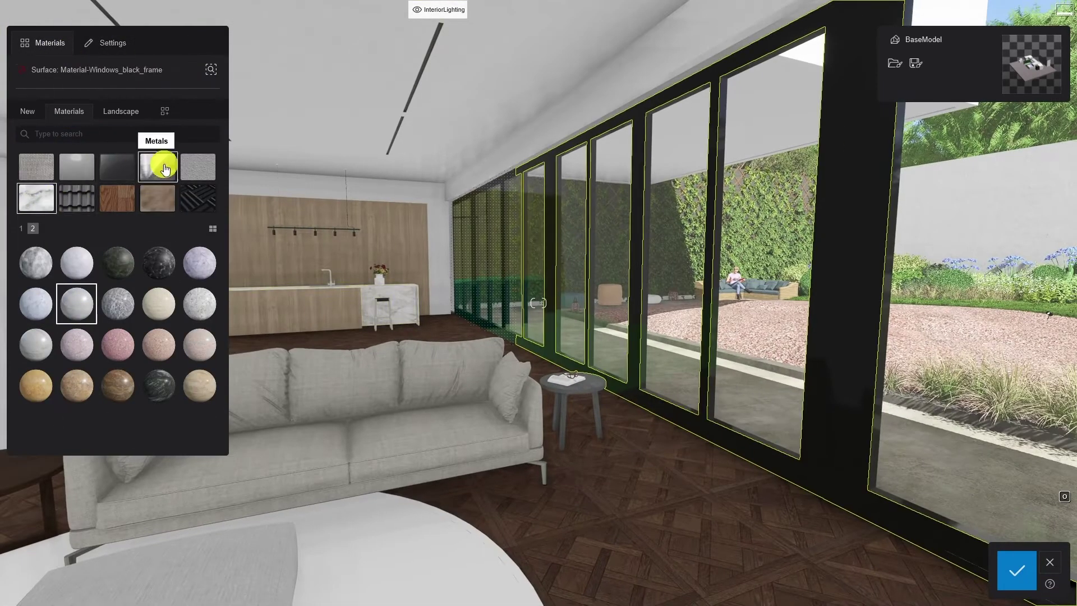
Apply a metal material to the window frames and darken its color
{"action": "left_click", "coordinate": [162, 165]}
{"action": "double_click", "coordinate": [202, 389]}
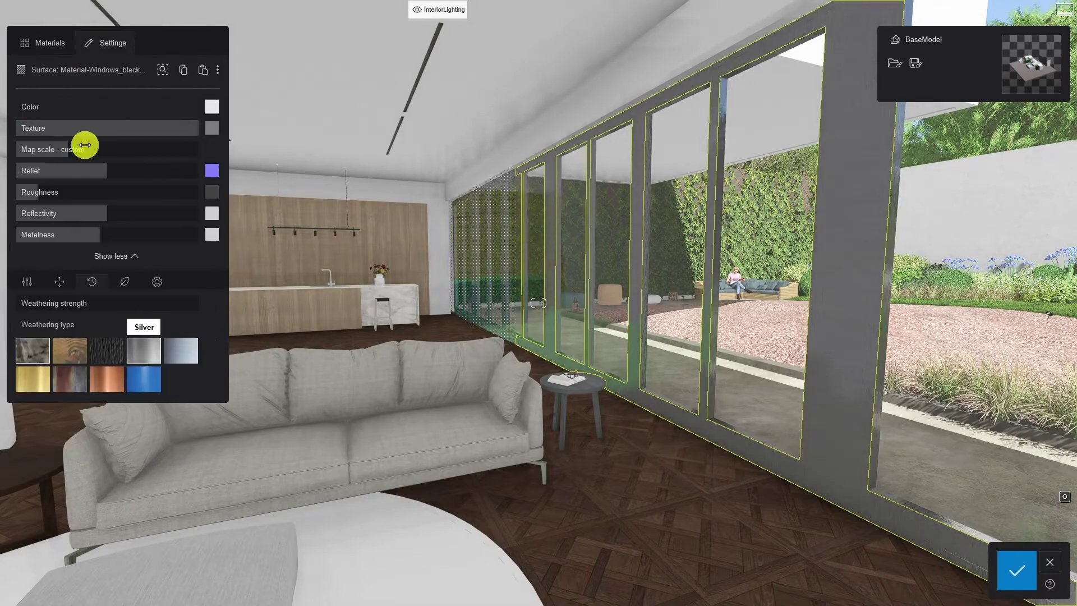
{"action": "left_click", "coordinate": [212, 107]}
{"action": "left_click", "coordinate": [235, 207]}
Lower the window frame material's texture strength, raise its roughness, and save the material changes
{"action": "left_click_drag", "start_coordinate": [185, 128], "coordinate": [121, 128]}
{"action": "left_click_drag", "start_coordinate": [53, 191], "coordinate": [68, 192]}
{"action": "left_click_drag", "start_coordinate": [68, 192], "coordinate": [84, 192]}
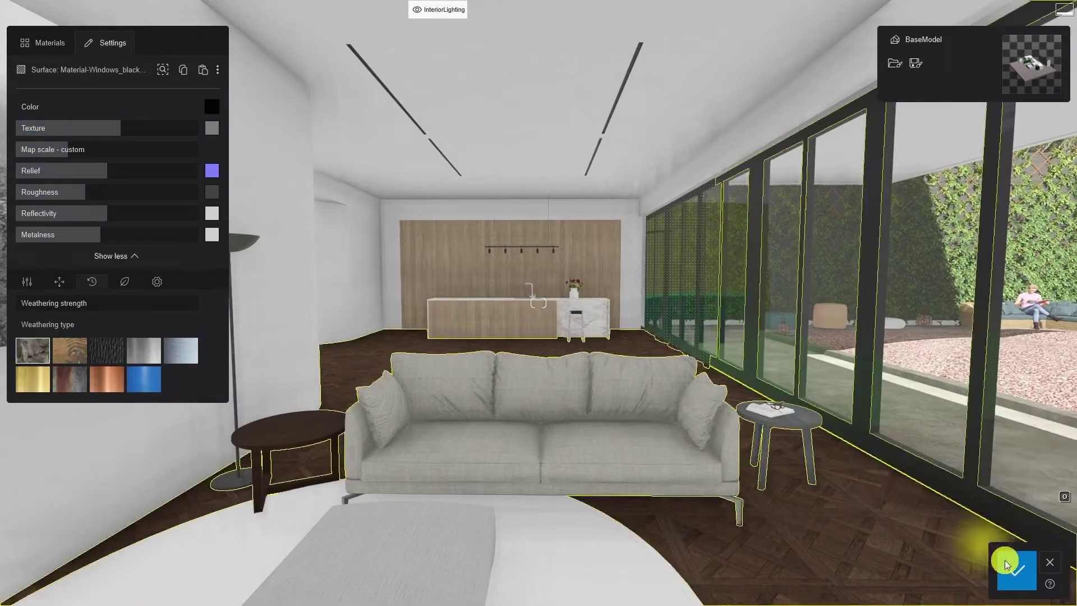
{"action": "left_click", "coordinate": [1012, 566]}
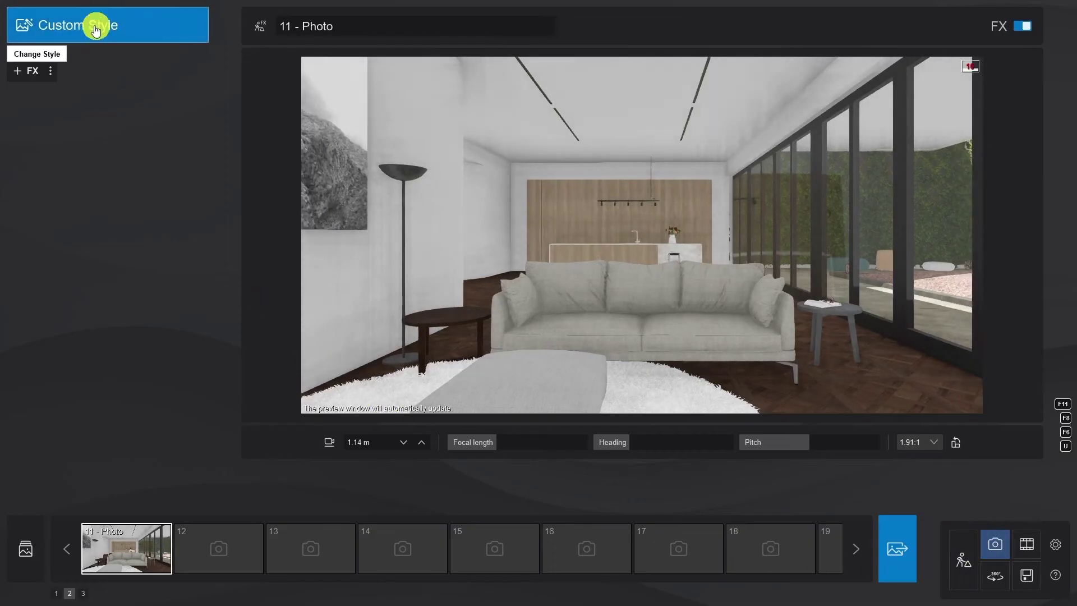
Apply the Interior RT style to the photo and replace its Real Skies image with the first clear sky
{"action": "left_click", "coordinate": [106, 33]}
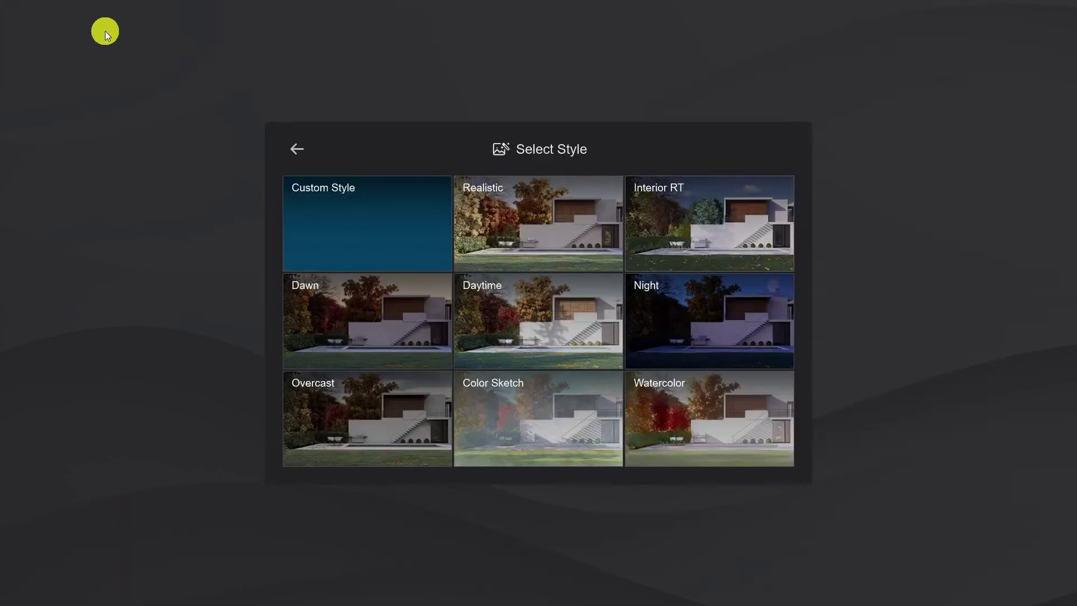
{"action": "left_click", "coordinate": [761, 234]}
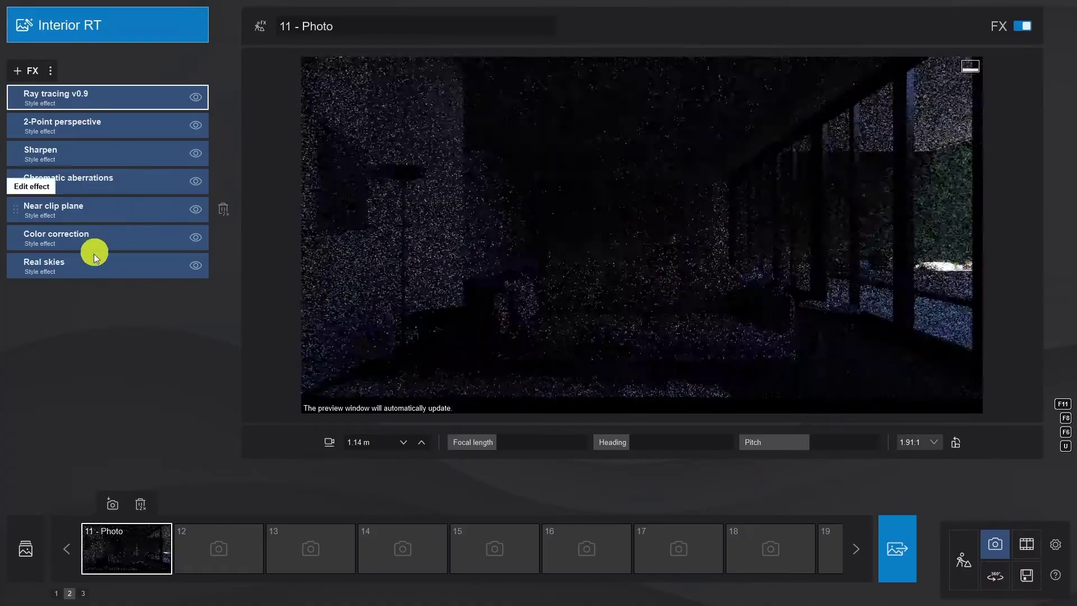
{"action": "left_click", "coordinate": [89, 257]}
{"action": "left_click", "coordinate": [82, 111]}
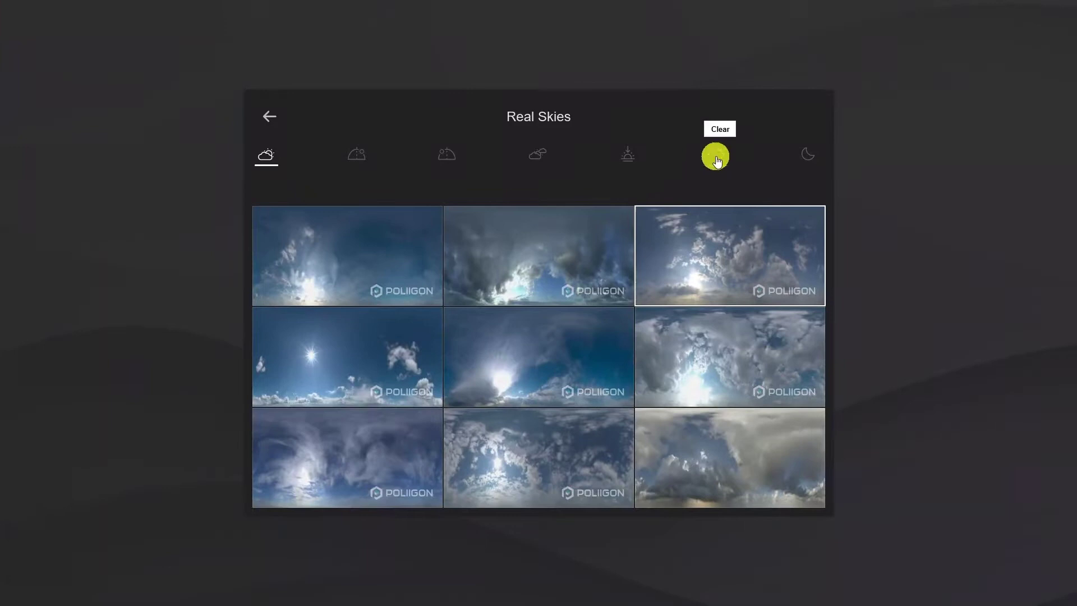
{"action": "left_click", "coordinate": [716, 157]}
{"action": "left_click", "coordinate": [348, 242]}
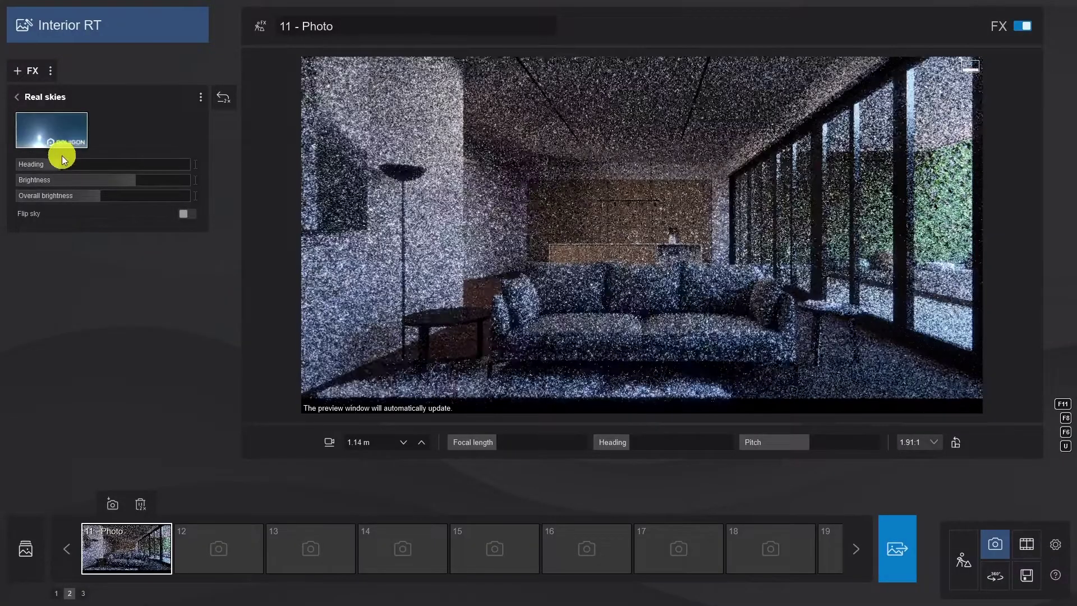
Set the clear sky's heading to -153.5° and brightness to 1.3, and slightly raise its overall brightness
{"action": "left_click_drag", "start_coordinate": [61, 163], "coordinate": [29, 168]}
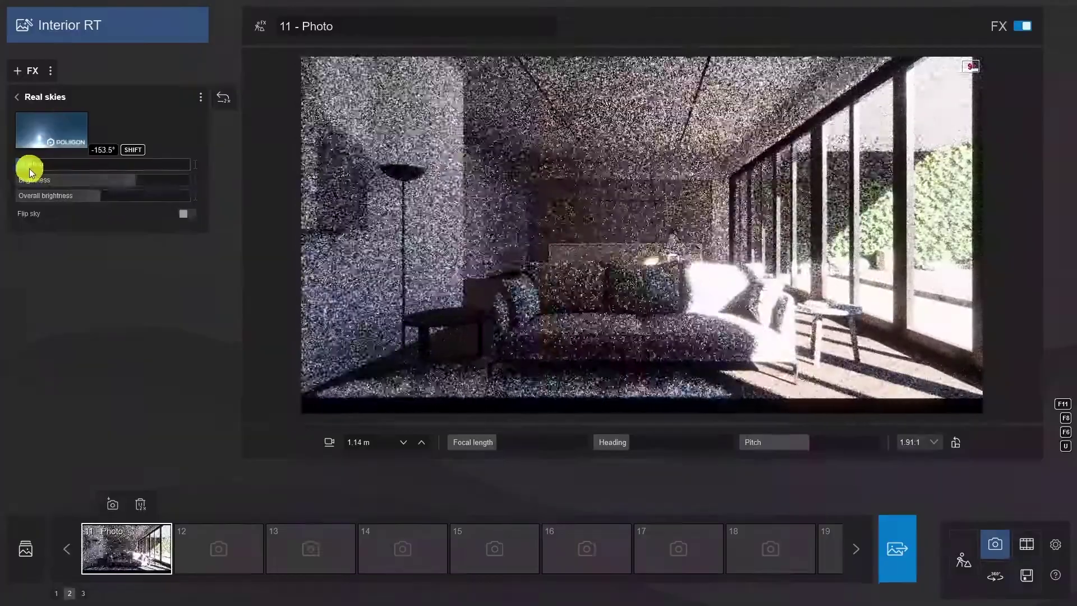
{"action": "left_click", "coordinate": [132, 180]}
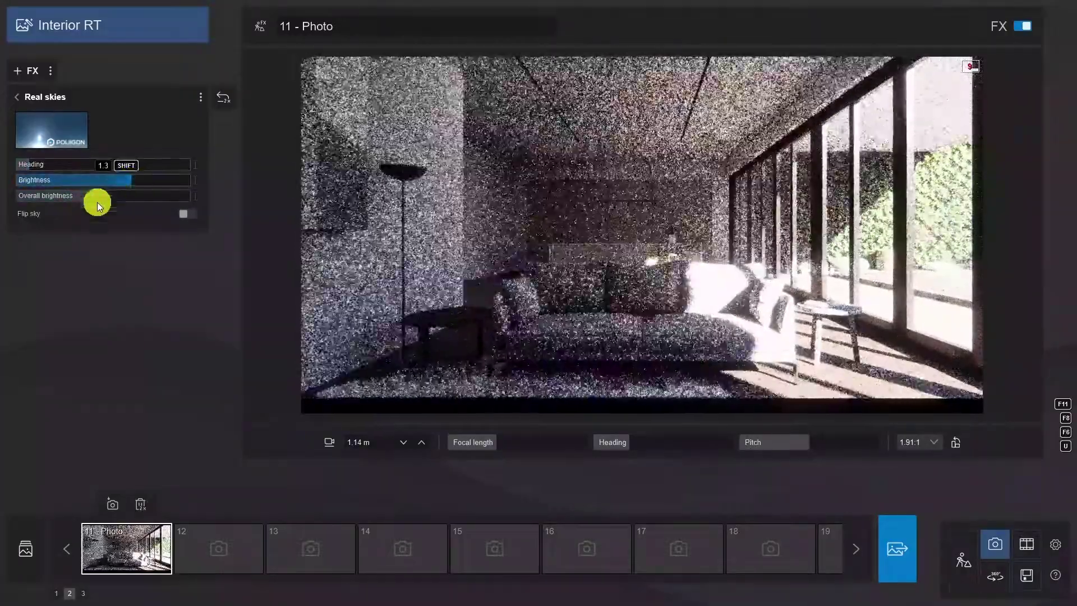
{"action": "left_click_drag", "start_coordinate": [97, 198], "coordinate": [107, 196]}
{"action": "left_click", "coordinate": [25, 91]}
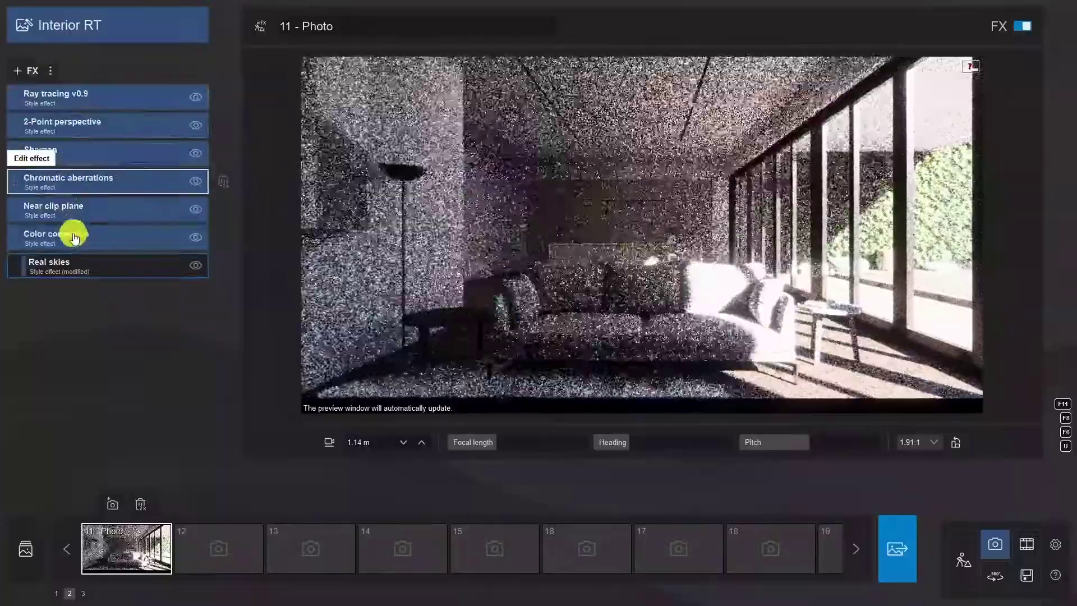
Adjust the photo's color correction with a slightly warmer temperature, higher exposure and higher vibrance
{"action": "left_click", "coordinate": [72, 231]}
{"action": "left_click_drag", "start_coordinate": [106, 159], "coordinate": [113, 160]}
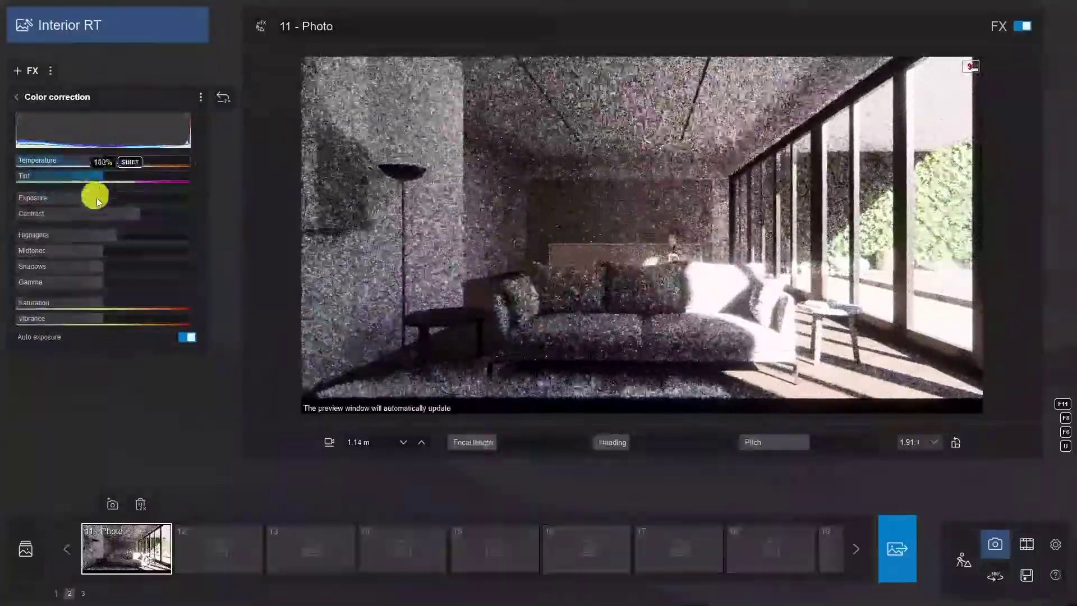
{"action": "left_click_drag", "start_coordinate": [98, 197], "coordinate": [101, 198]}
{"action": "left_click", "coordinate": [107, 318]}
{"action": "left_click", "coordinate": [16, 97]}
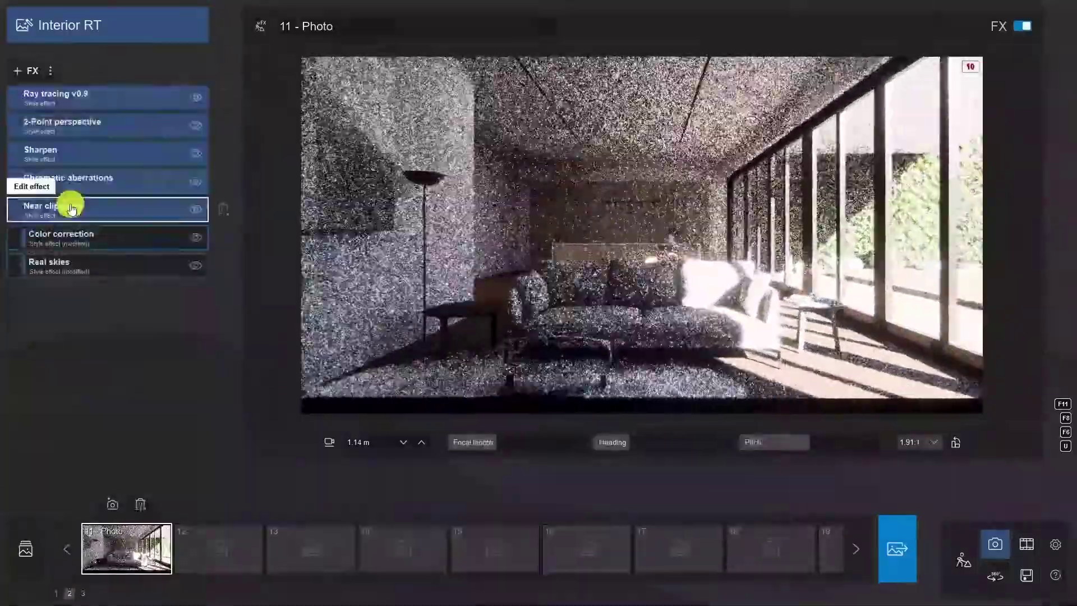
Adjust the near clip plane and set ray tracing to 512 samples, maximum bounces and minimum firefly reduction
{"action": "left_click", "coordinate": [41, 206]}
{"action": "left_click", "coordinate": [27, 97]}
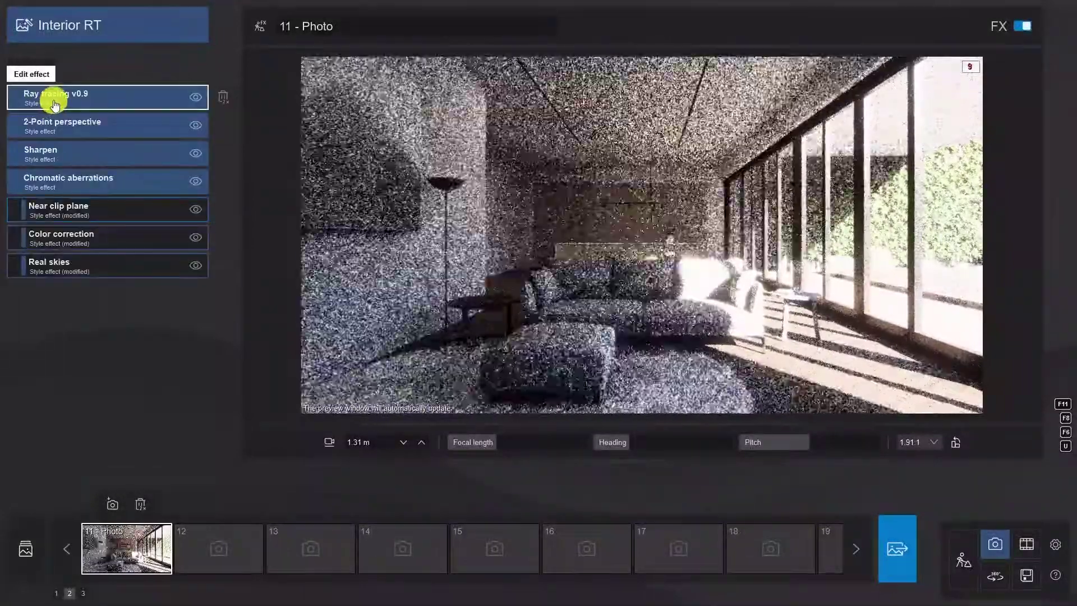
{"action": "left_click", "coordinate": [59, 105]}
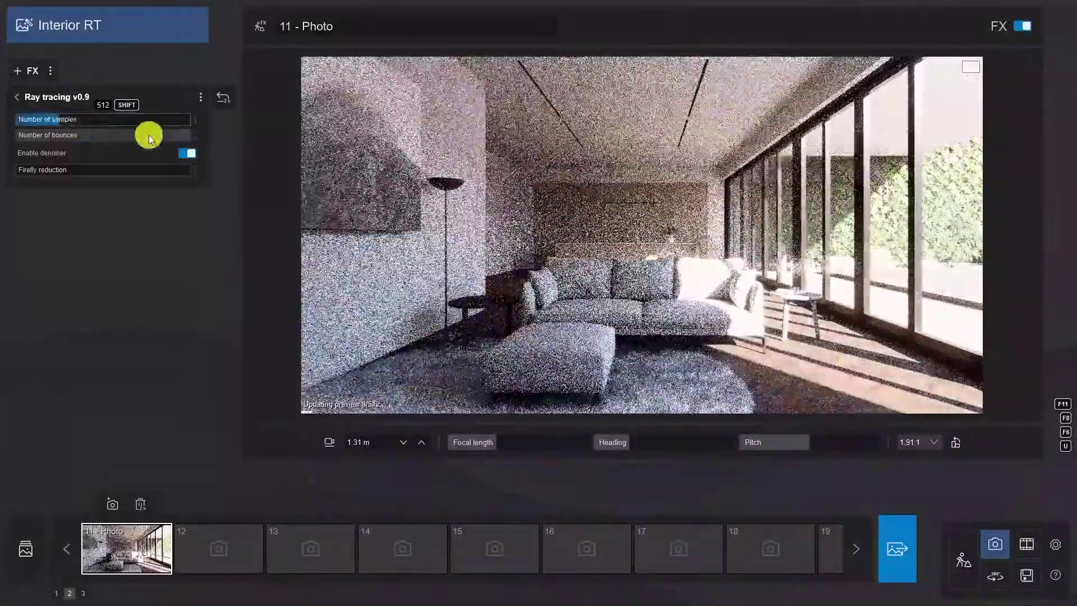
{"action": "left_click_drag", "start_coordinate": [149, 135], "coordinate": [183, 135]}
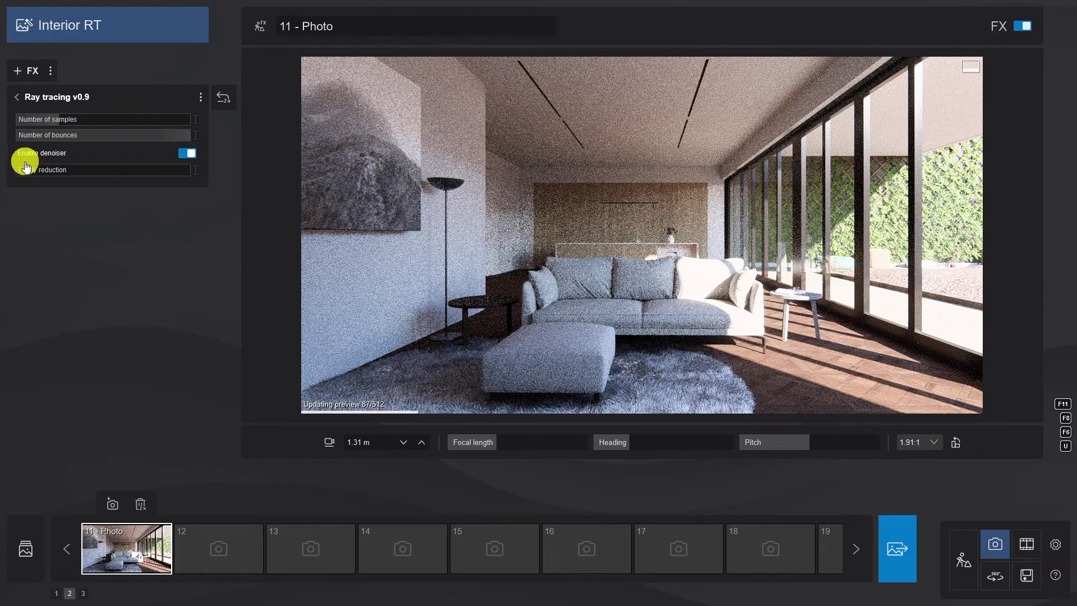
{"action": "mouse_move", "coordinate": [24, 170]}
{"action": "left_mouse_down"}
{"action": "mouse_move", "coordinate": [72, 171]}
{"action": "mouse_move", "coordinate": [15, 170]}
{"action": "left_mouse_up"}
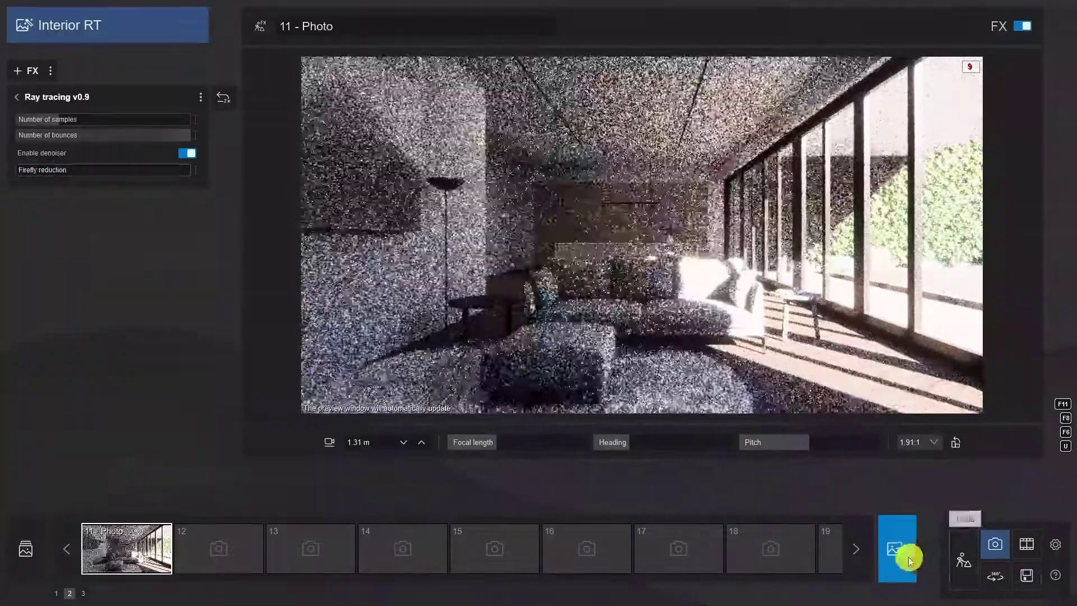
Render the current shot at Desktop resolution (1920x1005) and save it as the JPG InteriorRender
{"action": "left_click", "coordinate": [899, 552]}
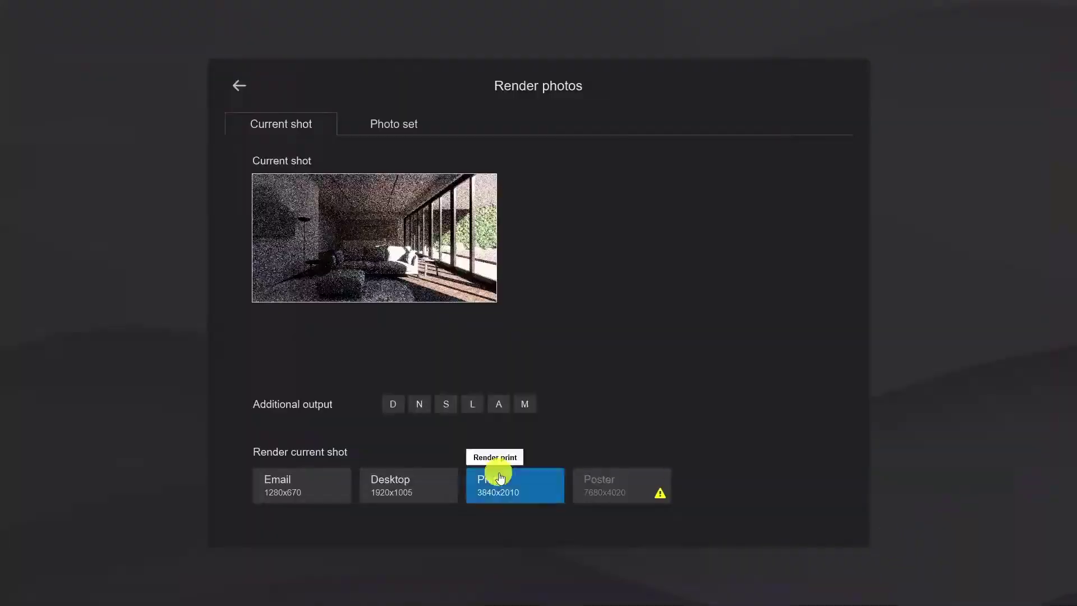
{"action": "left_click", "coordinate": [418, 489]}
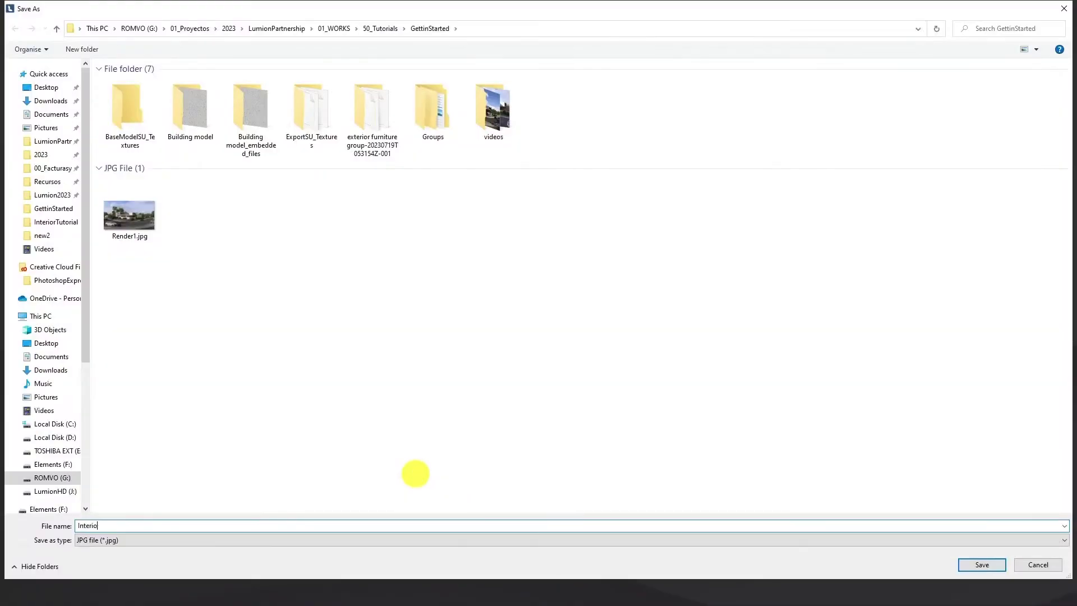
{"action": "key", "text": "Return"}
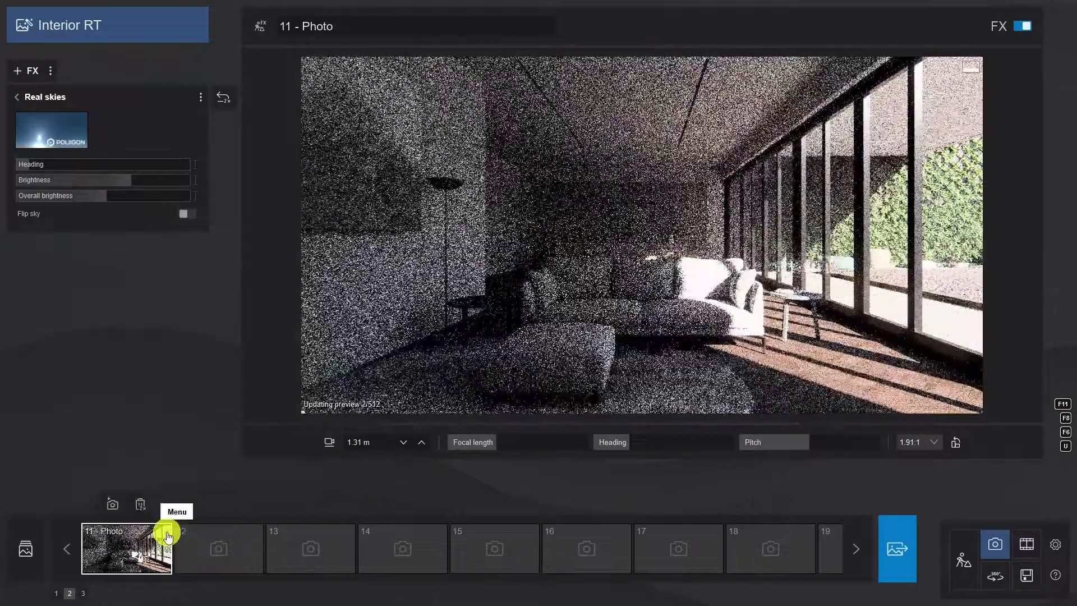
Duplicate photo 11 into the empty slot 12 and select the copy
{"action": "left_click", "coordinate": [168, 537]}
{"action": "left_click", "coordinate": [181, 537]}
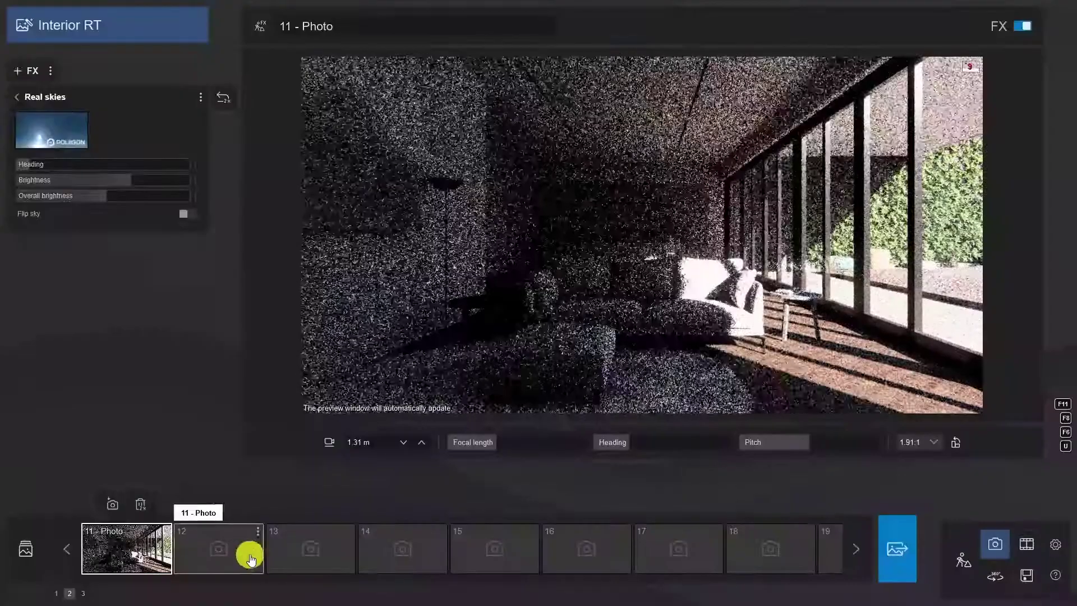
{"action": "left_click", "coordinate": [260, 537]}
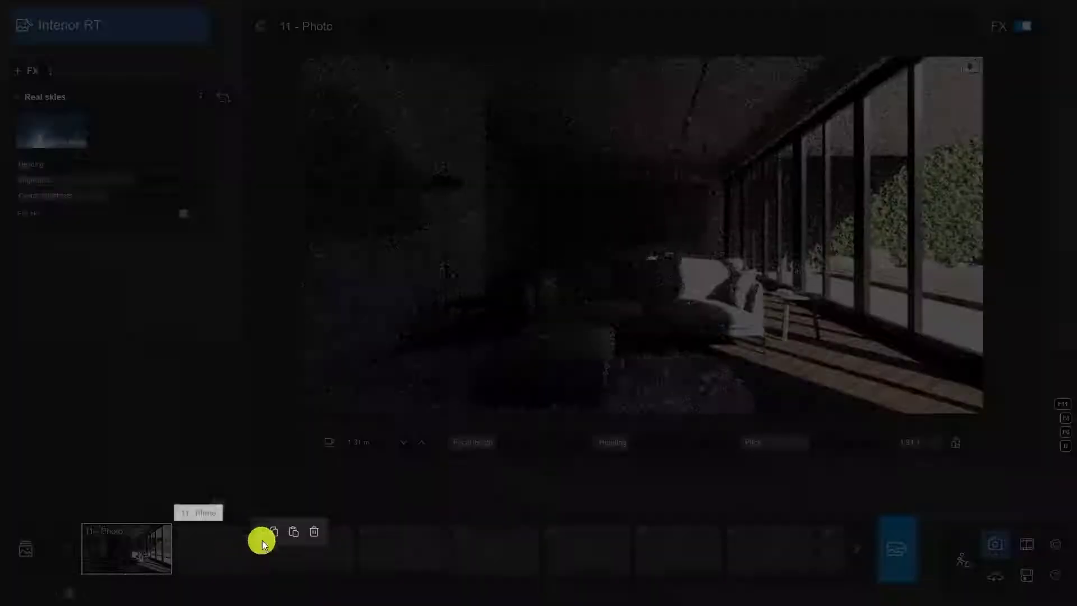
{"action": "left_click", "coordinate": [298, 532]}
{"action": "left_click", "coordinate": [209, 553]}
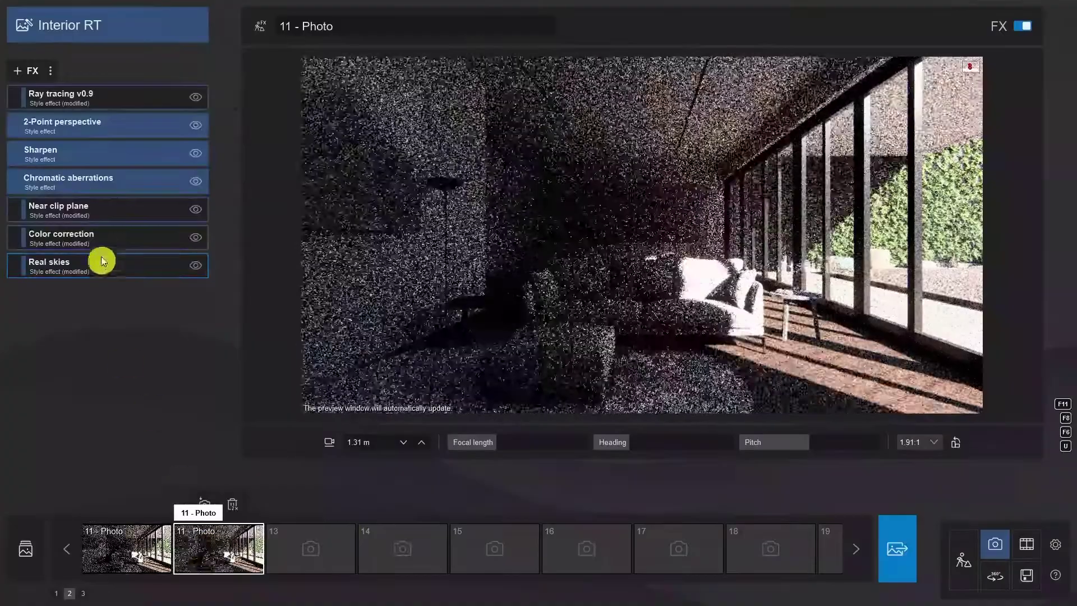
Give the duplicate photo an evening sky, lower the sky's brightness and set its overall brightness to 0.5
{"action": "left_click_drag", "start_coordinate": [67, 267], "coordinate": [67, 266]}
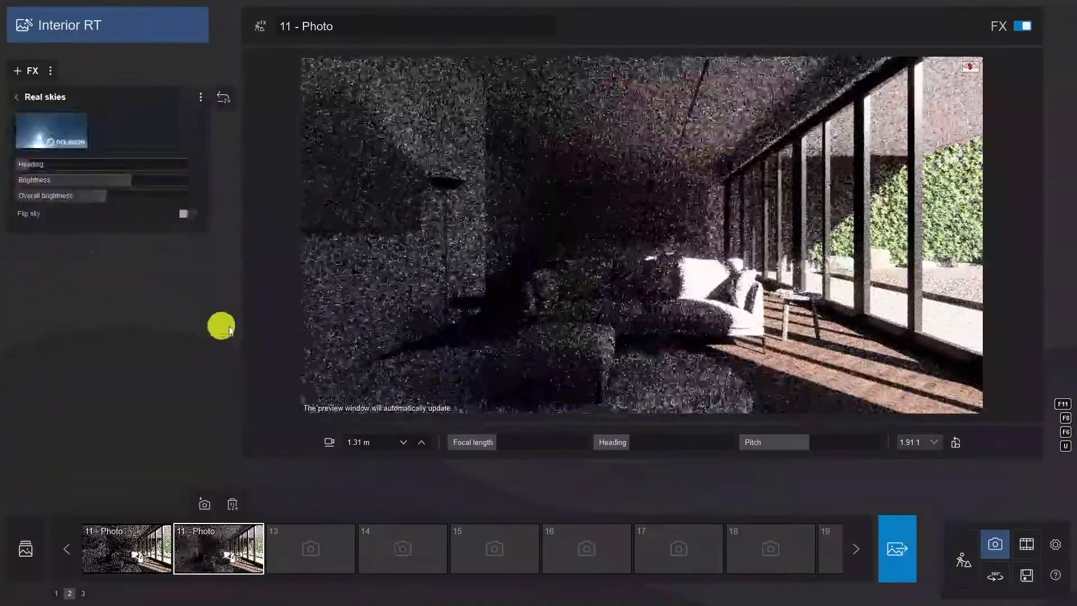
{"action": "left_click", "coordinate": [72, 135]}
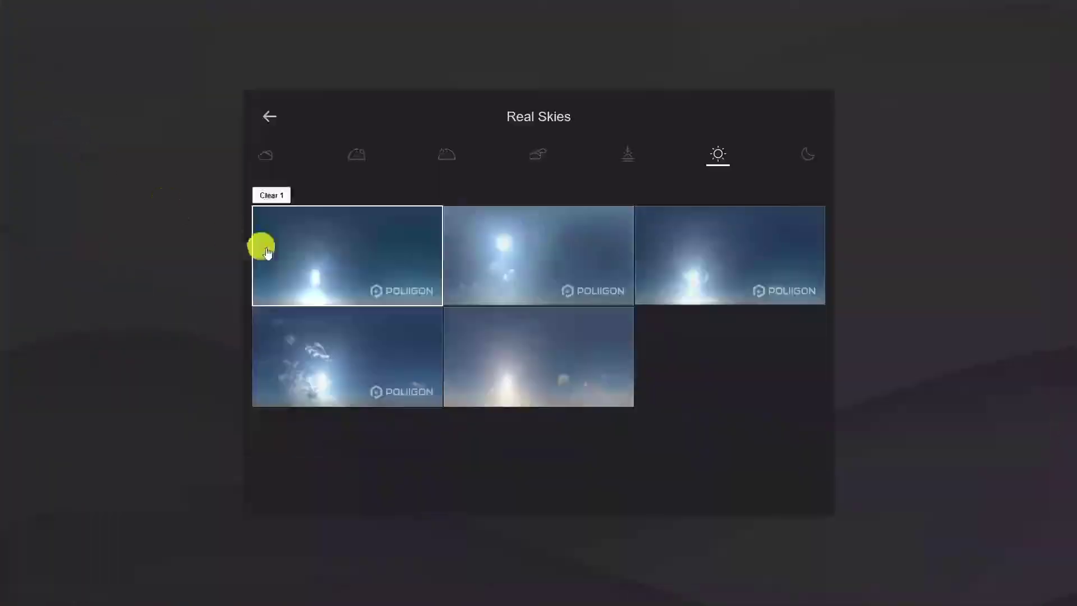
{"action": "left_click", "coordinate": [352, 163]}
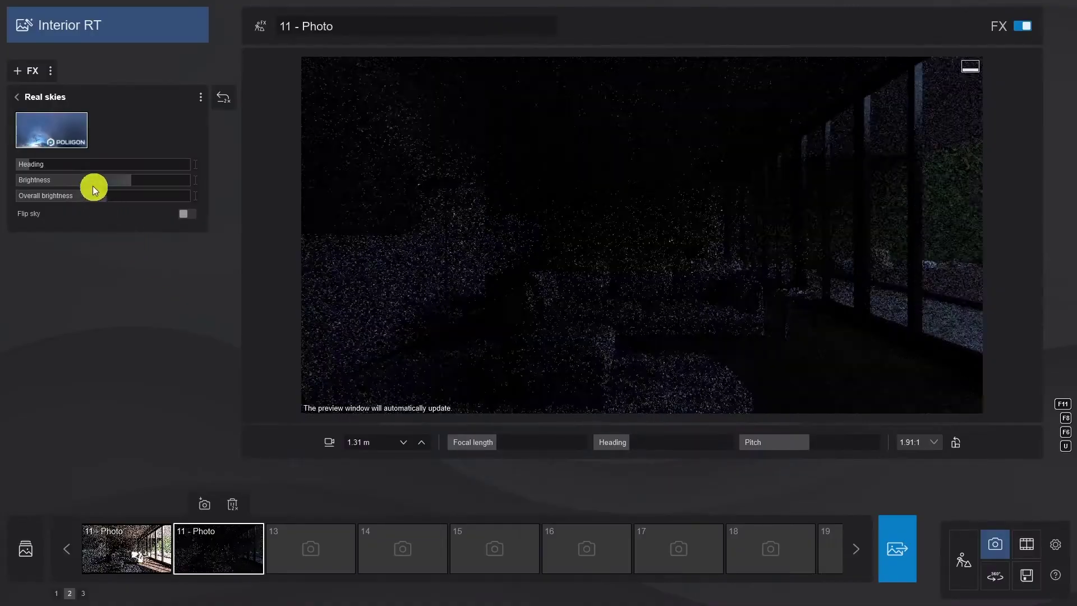
{"action": "left_click_drag", "start_coordinate": [92, 178], "coordinate": [67, 193]}
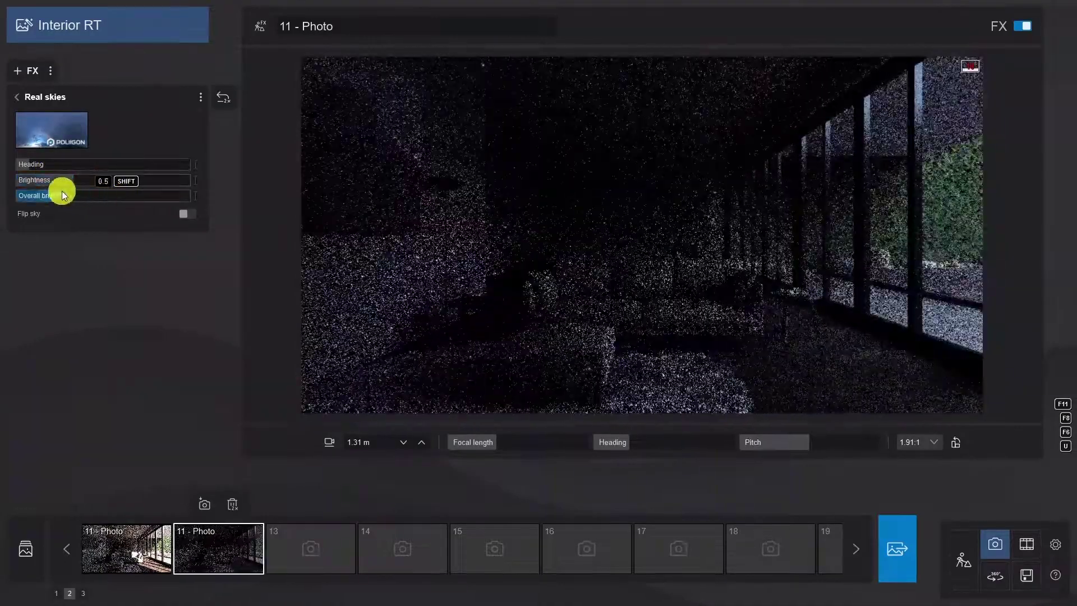
Add a Layer visibility effect to the duplicate photo and turn on the InteriorLighting layer
{"action": "left_click", "coordinate": [21, 101]}
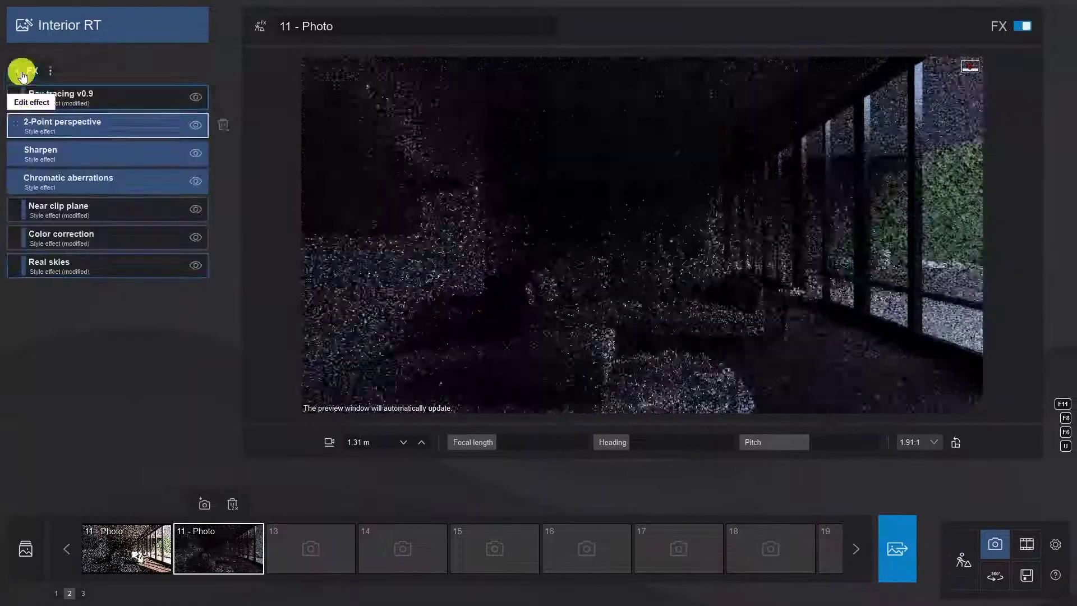
{"action": "left_click", "coordinate": [20, 70]}
{"action": "left_click", "coordinate": [284, 308]}
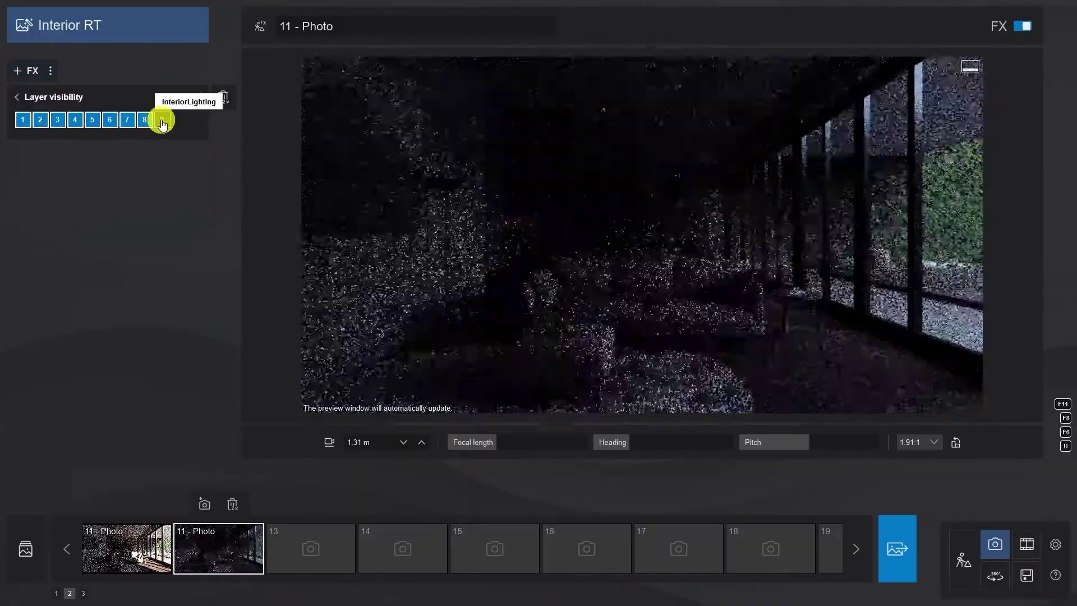
{"action": "left_click", "coordinate": [161, 120]}
{"action": "left_click", "coordinate": [27, 96]}
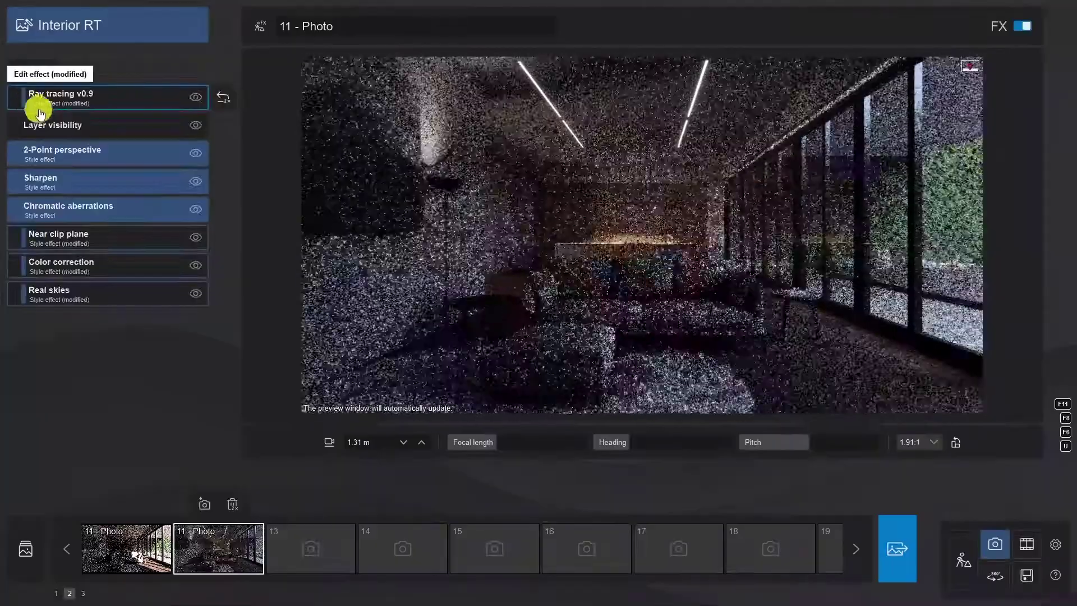
Set ray tracing to 1040 samples and render the evening shot at Desktop resolution (1920x1005) as the JPG RenderNights
{"action": "left_click", "coordinate": [53, 101]}
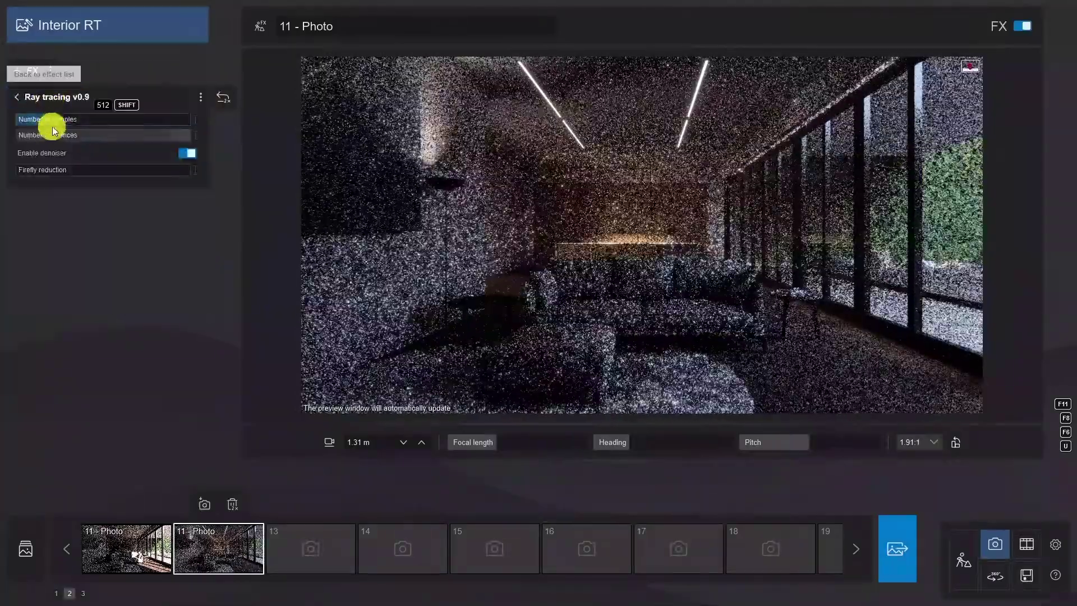
{"action": "left_click_drag", "start_coordinate": [78, 116], "coordinate": [103, 116]}
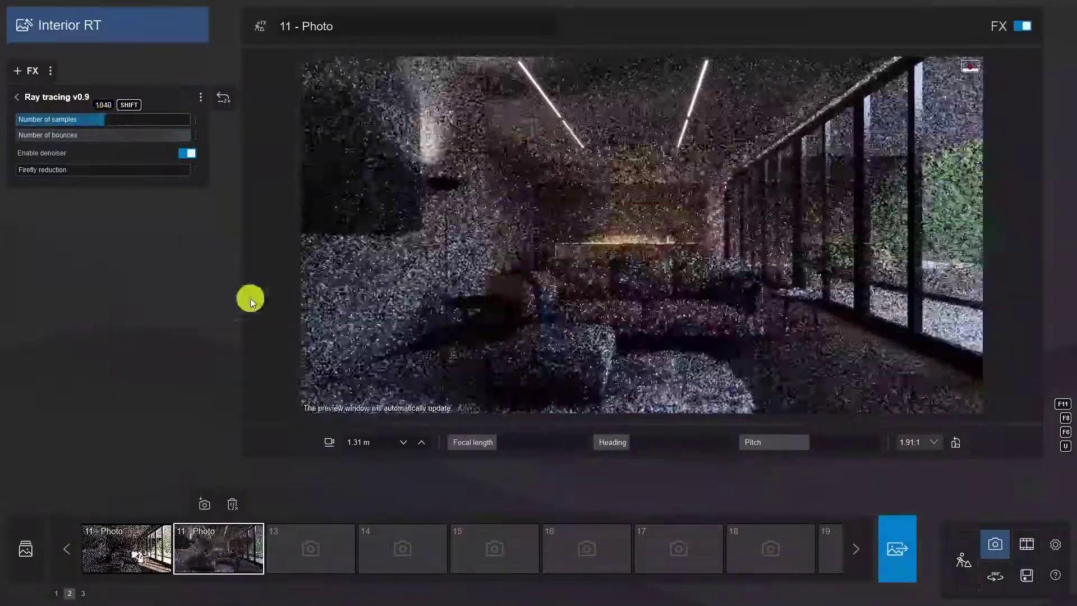
{"action": "left_click", "coordinate": [896, 549]}
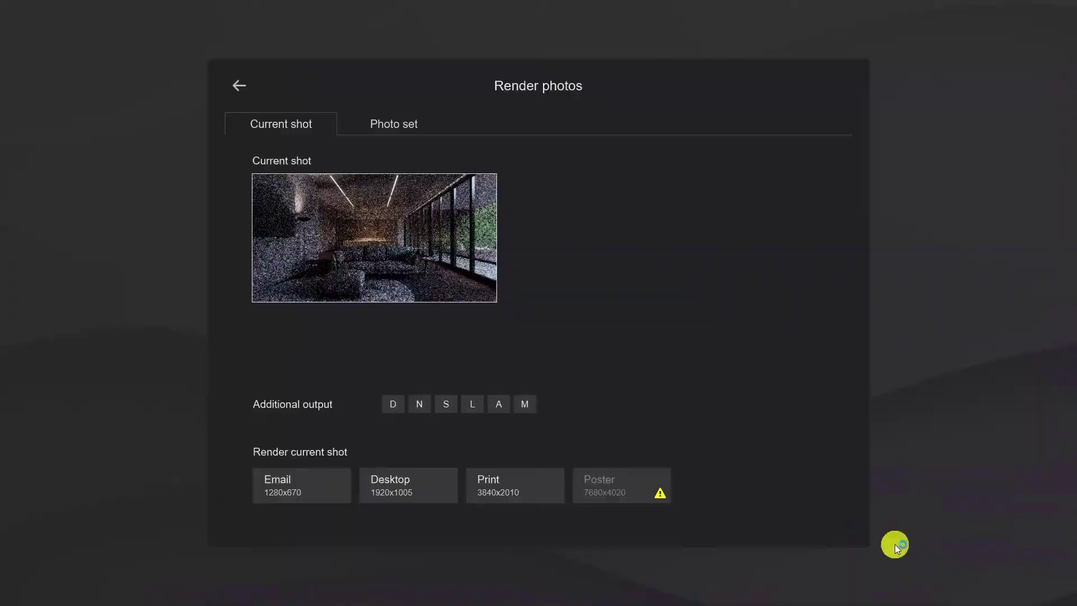
{"action": "left_click", "coordinate": [433, 484]}
{"action": "type", "text": "RenderNig"}
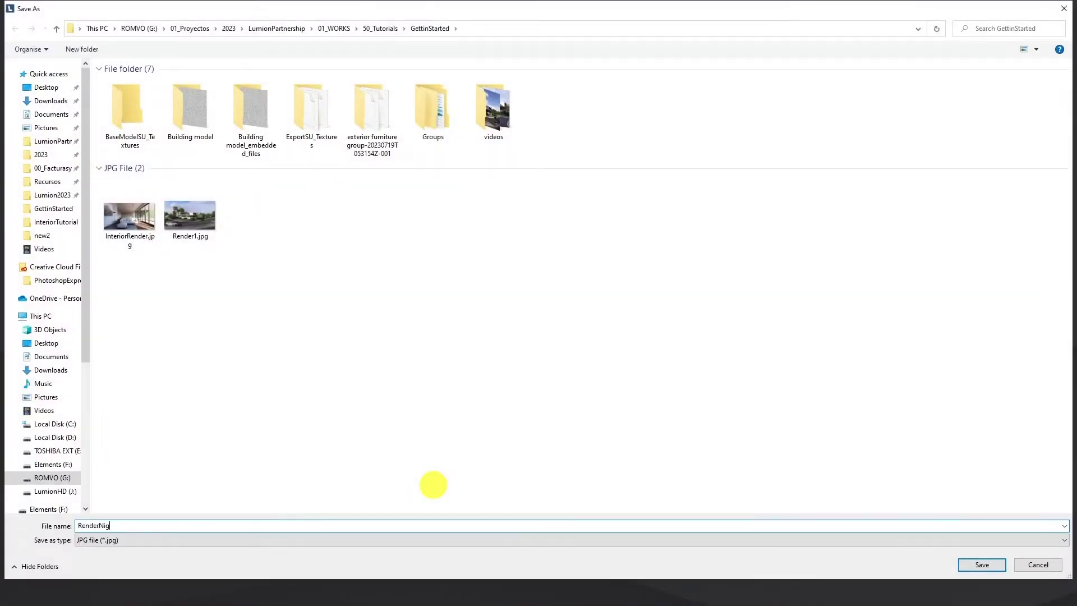
{"action": "type", "text": "hts"}
{"action": "key", "text": "Return"}
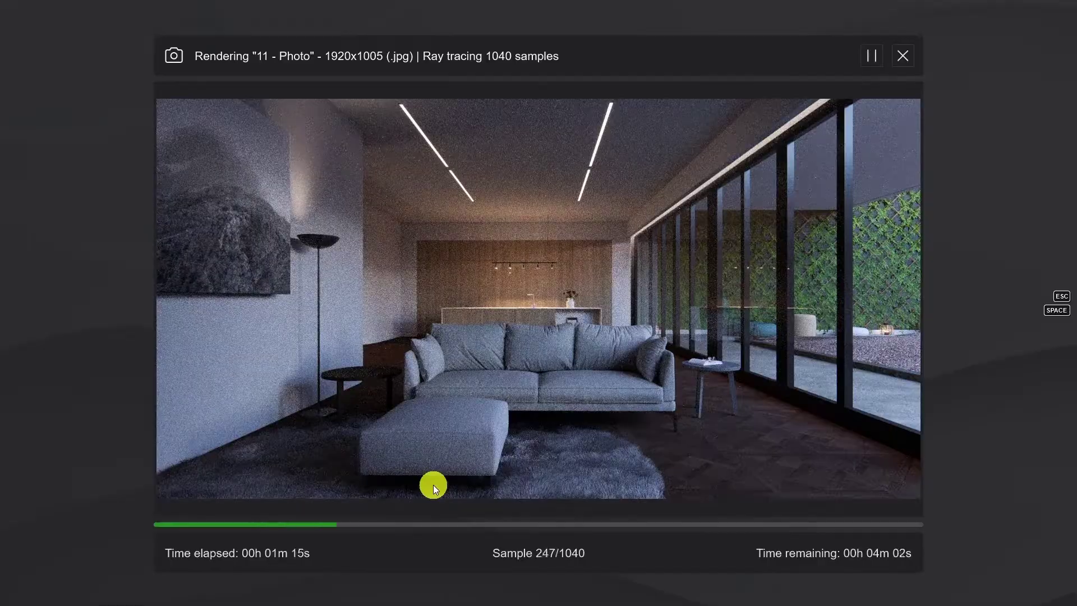